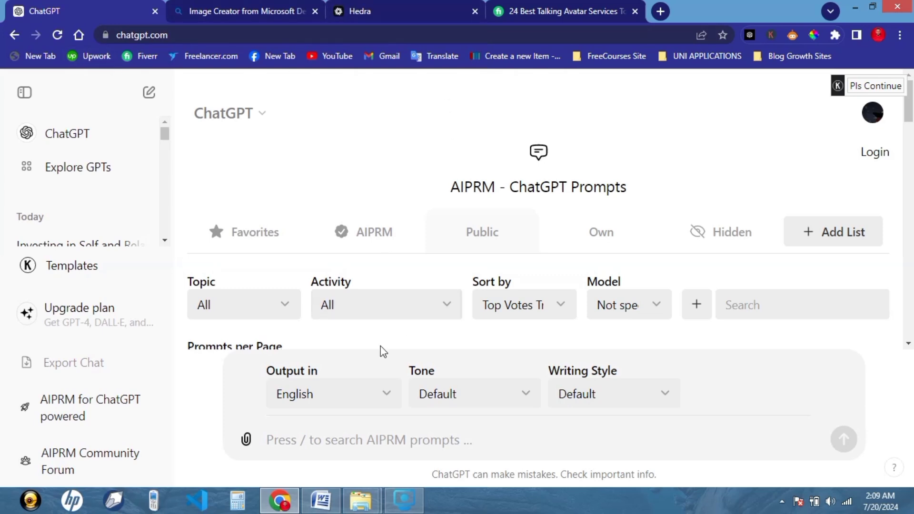
# Step: Copy the 'Write a short…' script prompt paragraph from the Word document and return to ChatGPT
pyautogui.click(316, 502)
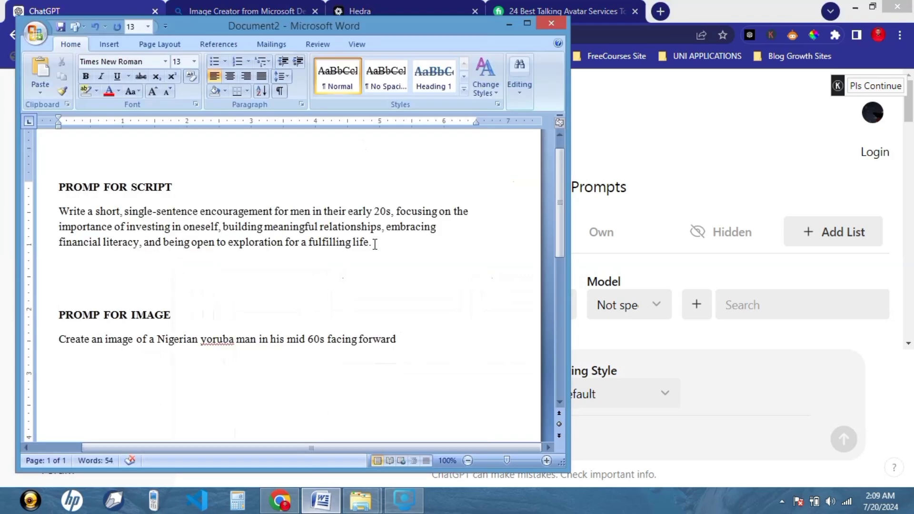
pyautogui.moveTo(382, 244); pyautogui.dragTo(53, 219)
pyautogui.hotkey('ctrl', 'c')
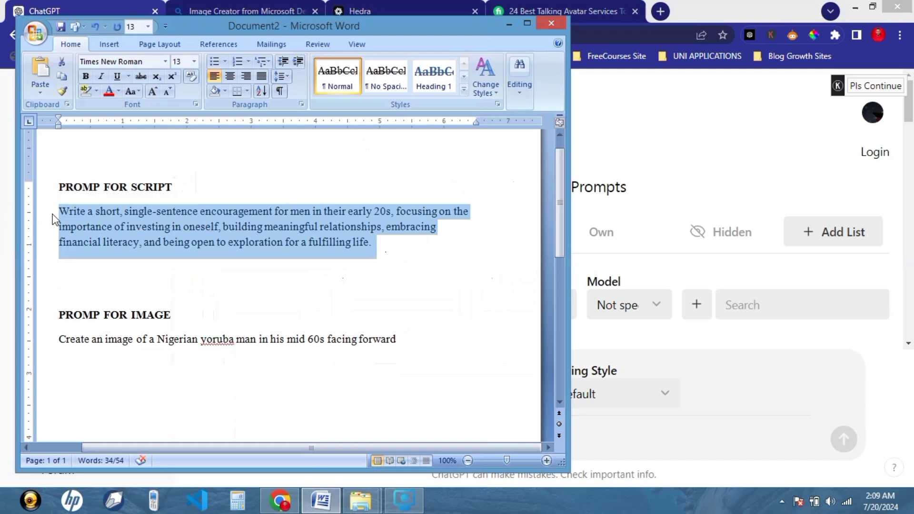
pyautogui.click(665, 125)
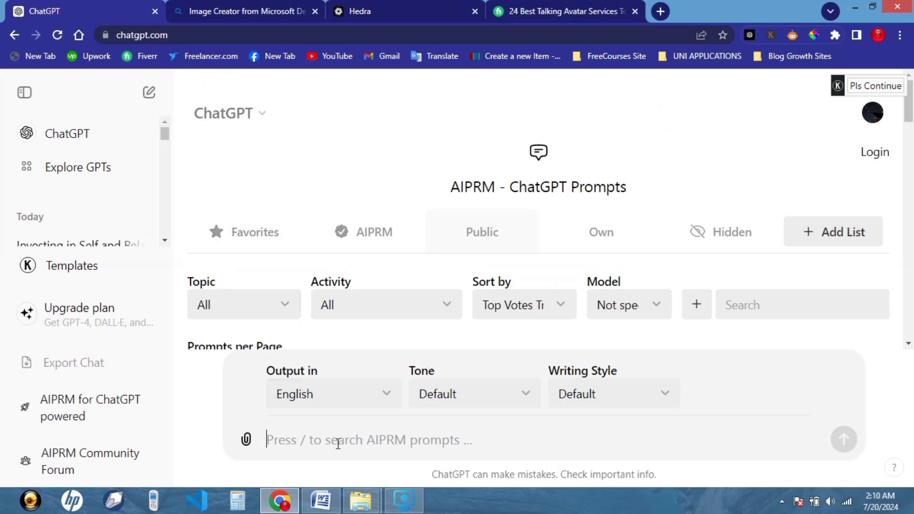
# Step: Paste and send the script prompt to ChatGPT, dismissing the Connect Accounts dialog
pyautogui.hotkey('ctrl', 'v')
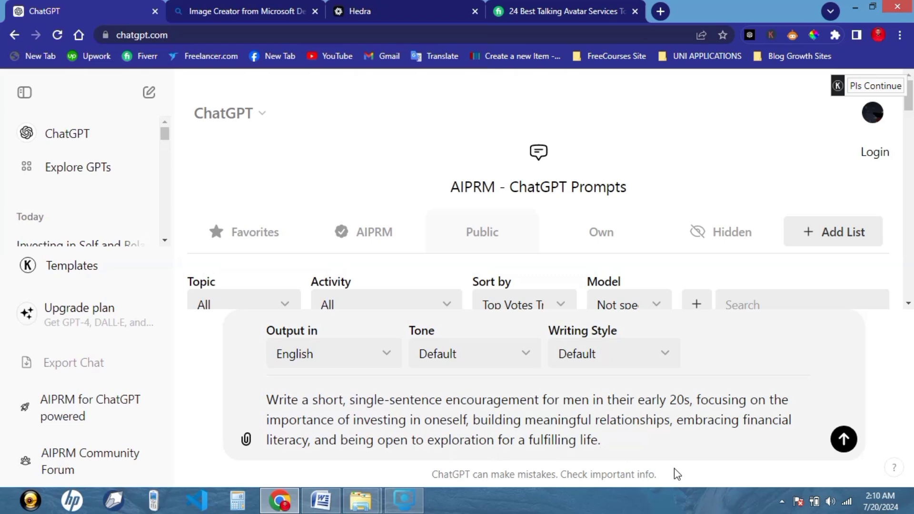
pyautogui.click(843, 439)
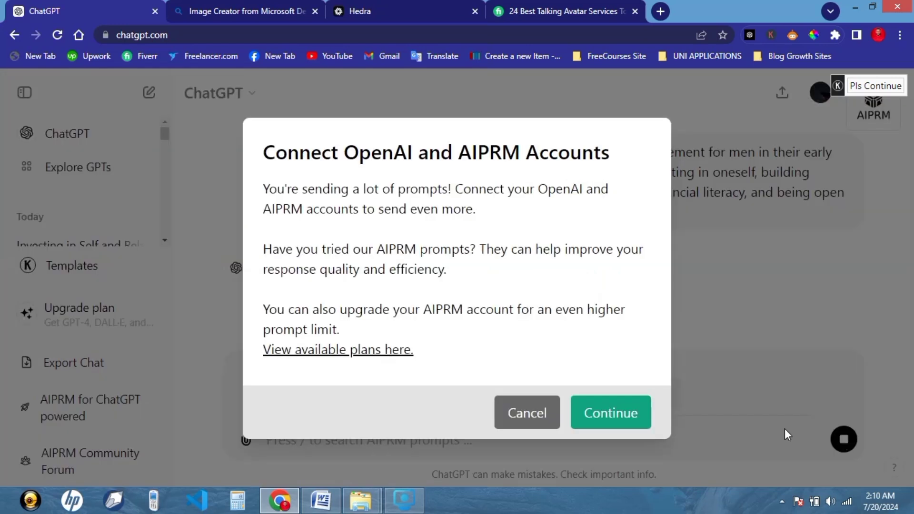
pyautogui.click(538, 409)
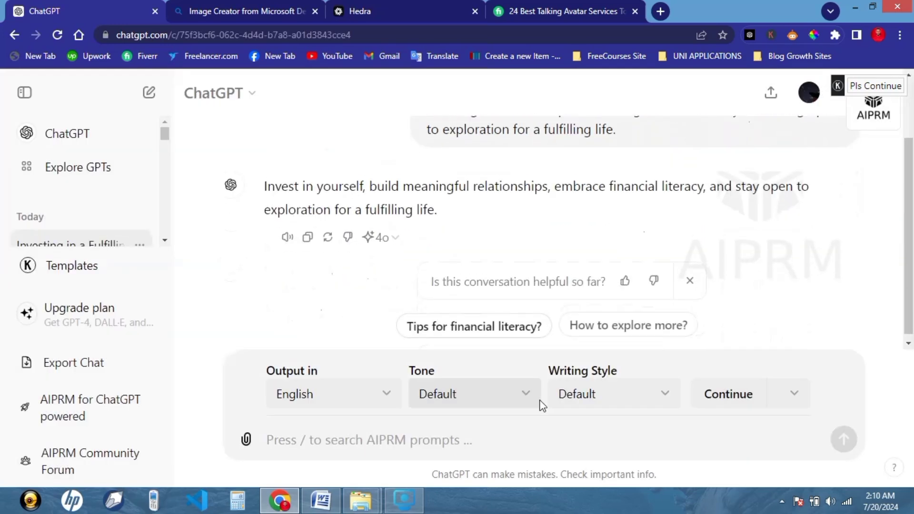
pyautogui.moveTo(910, 240); pyautogui.dragTo(910, 151)
pyautogui.scroll(-2, 911, 151)
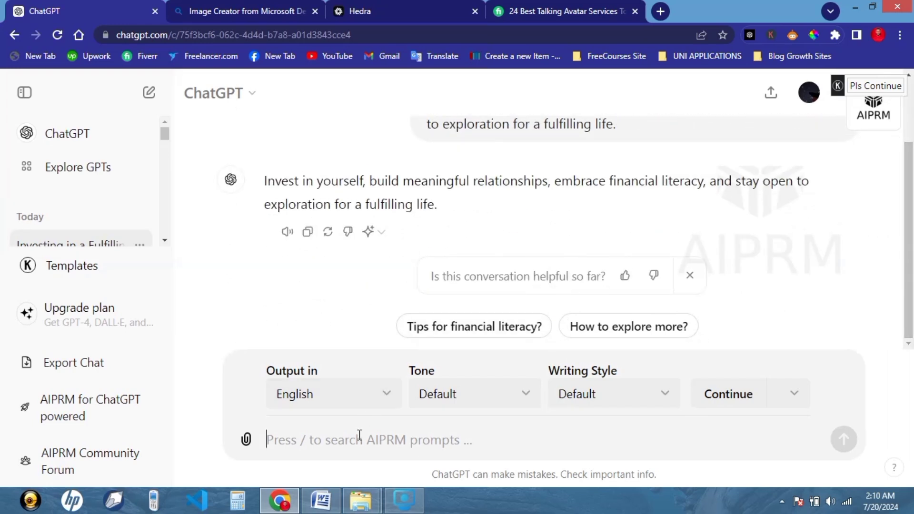
# Step: Ask ChatGPT with 'make it 300 words' for a longer encouragement
pyautogui.write('ma')
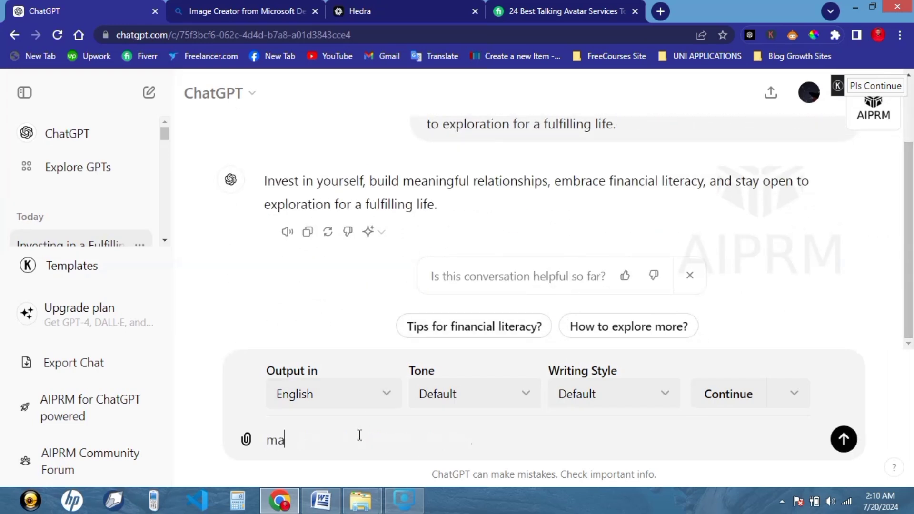
pyautogui.write('ke it 300 words')
pyautogui.press('Return')
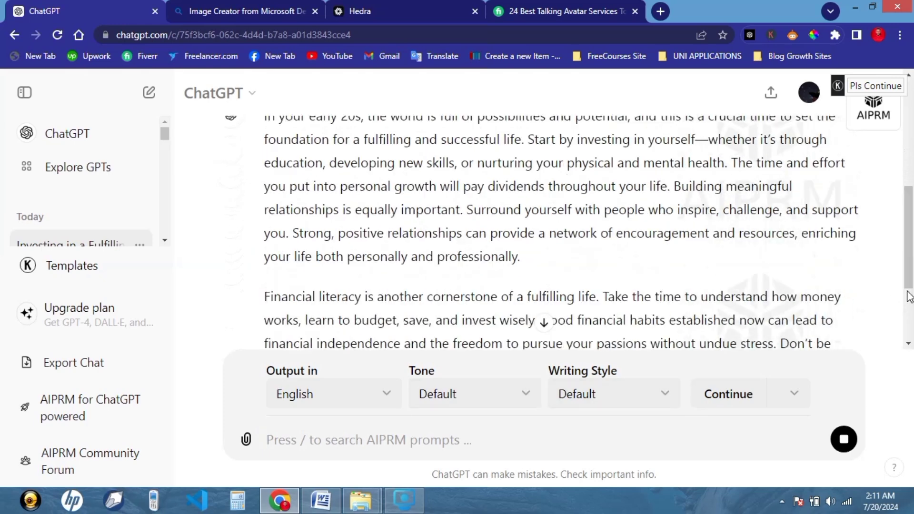
pyautogui.moveTo(909, 284); pyautogui.dragTo(911, 204)
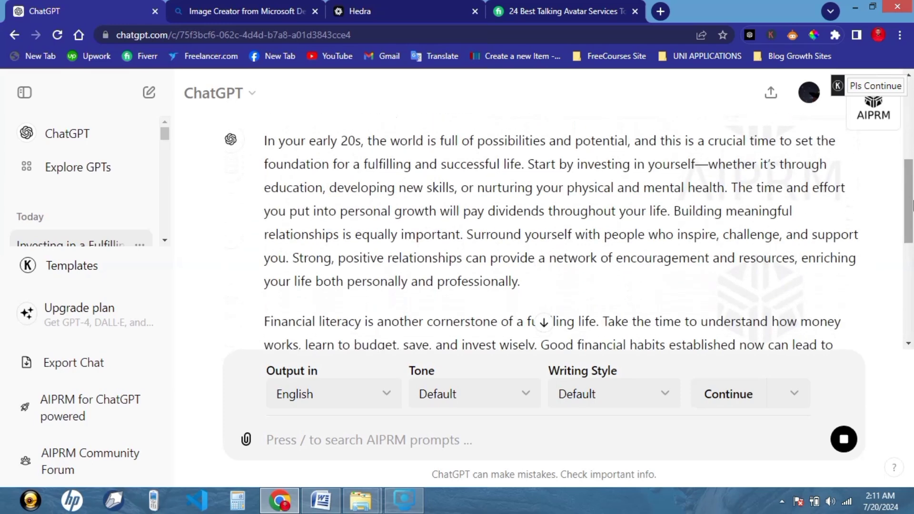
# Step: Copy the opening paragraph of ChatGPT's longer reply for the Word document
pyautogui.moveTo(264, 141); pyautogui.dragTo(578, 257)
pyautogui.hotkey('ctrl', 'c')
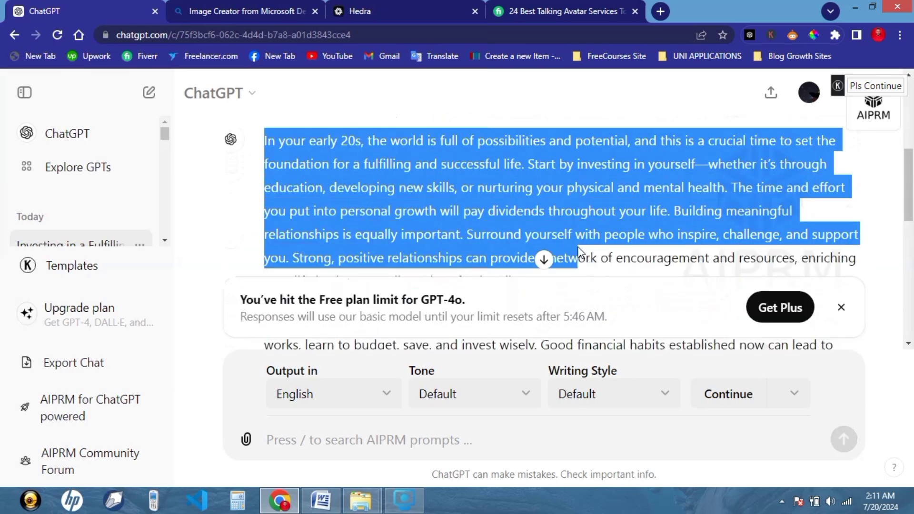
pyautogui.scroll(-2, 902, 192)
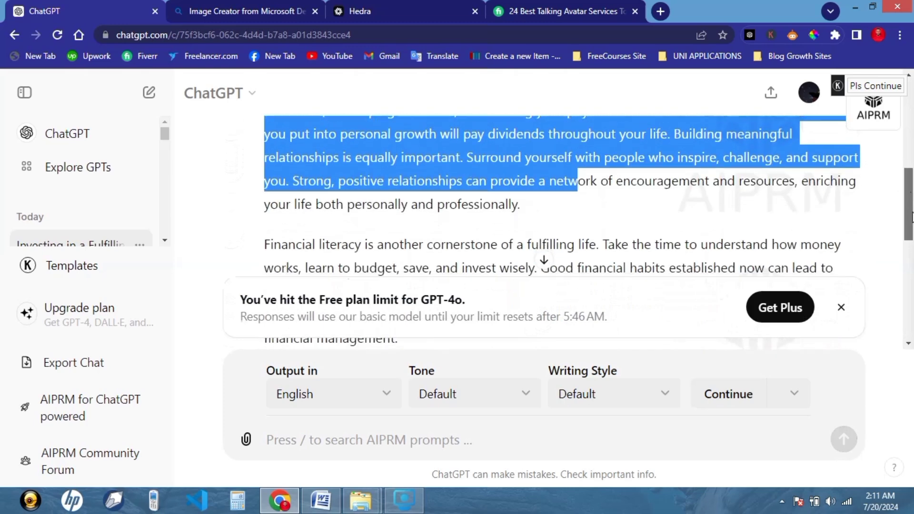
pyautogui.moveTo(520, 196); pyautogui.dragTo(267, 228)
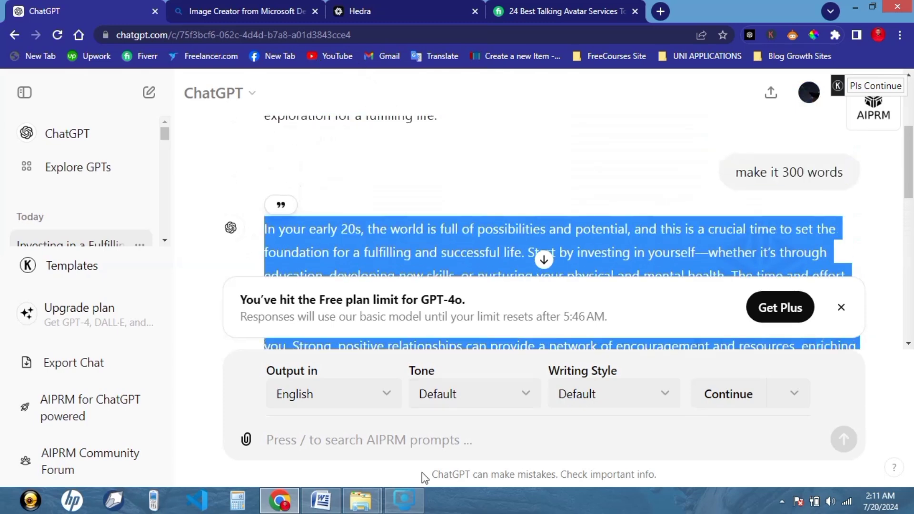
pyautogui.click(321, 500)
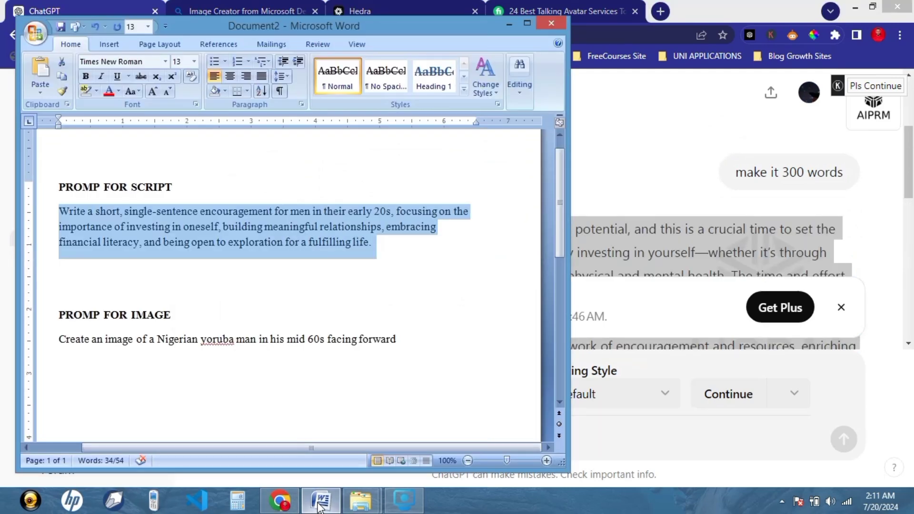
# Step: Paste the encouragement paragraph below the script prompt in Word and remove its strikethrough
pyautogui.click(358, 287)
pyautogui.press('Return')
pyautogui.press('Return')
pyautogui.press('Up')
pyautogui.press('Up')
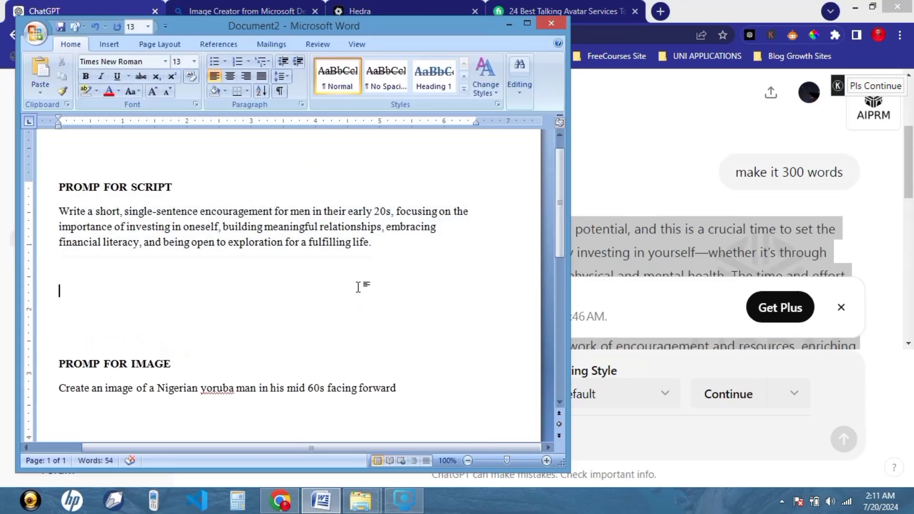
pyautogui.hotkey('ctrl', 'v')
pyautogui.moveTo(222, 396); pyautogui.dragTo(93, 276)
pyautogui.click(141, 76)
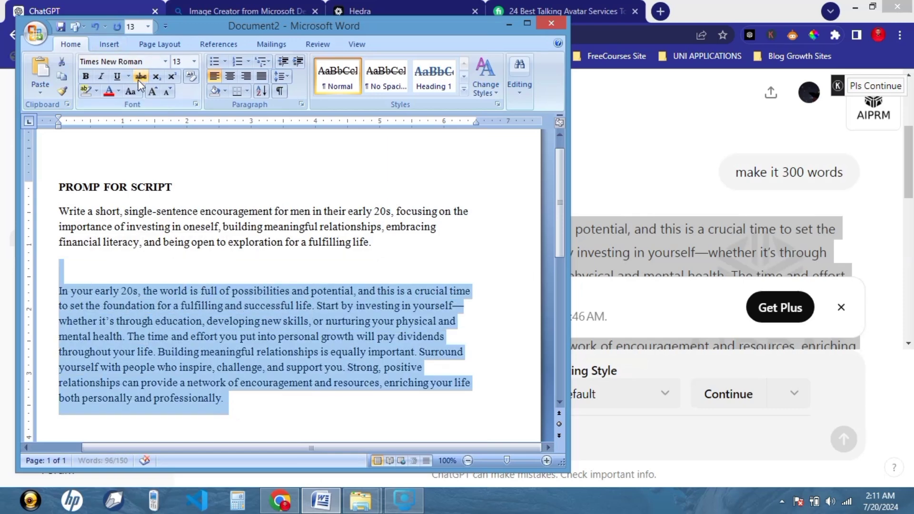
pyautogui.click(625, 180)
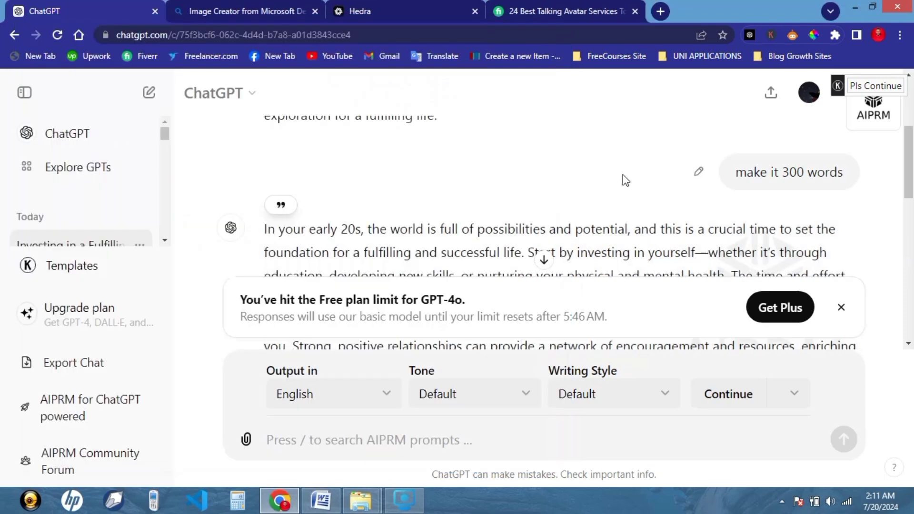
# Step: Select the Yoruba man image prompt under PROMP FOR IMAGE in Word for Image Creator
pyautogui.click(247, 11)
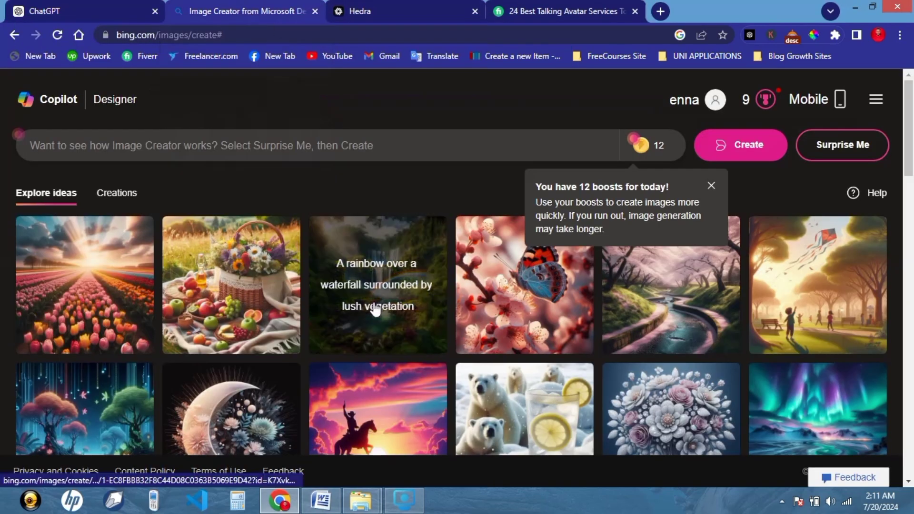
pyautogui.click(321, 505)
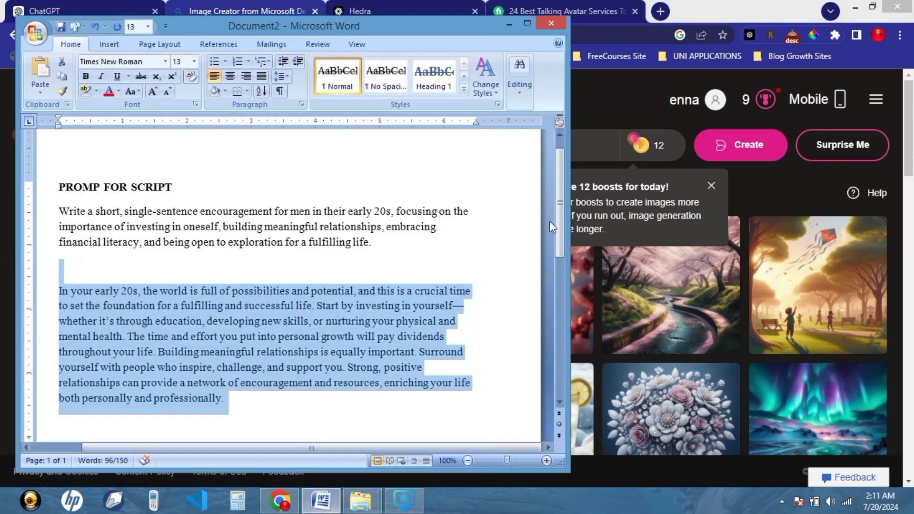
pyautogui.moveTo(560, 224); pyautogui.dragTo(560, 332)
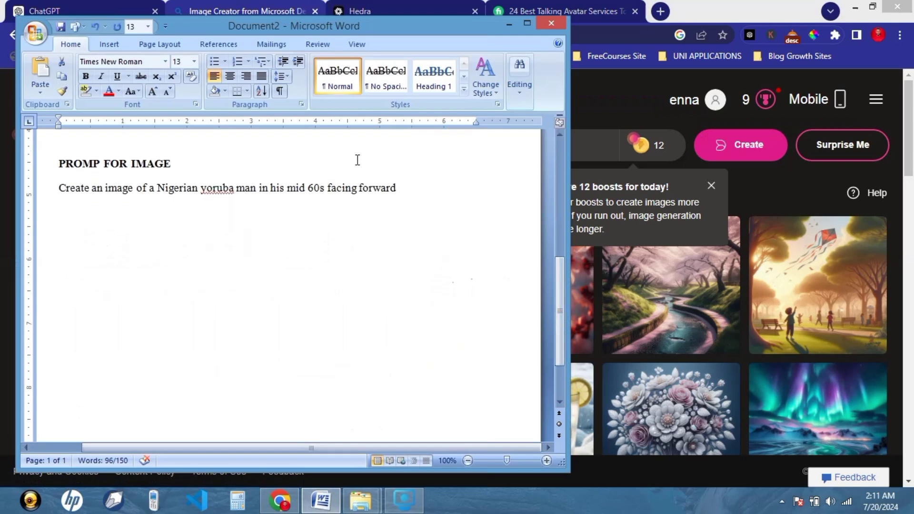
pyautogui.hotkey('ctrl', 'a')
pyautogui.click(57, 188)
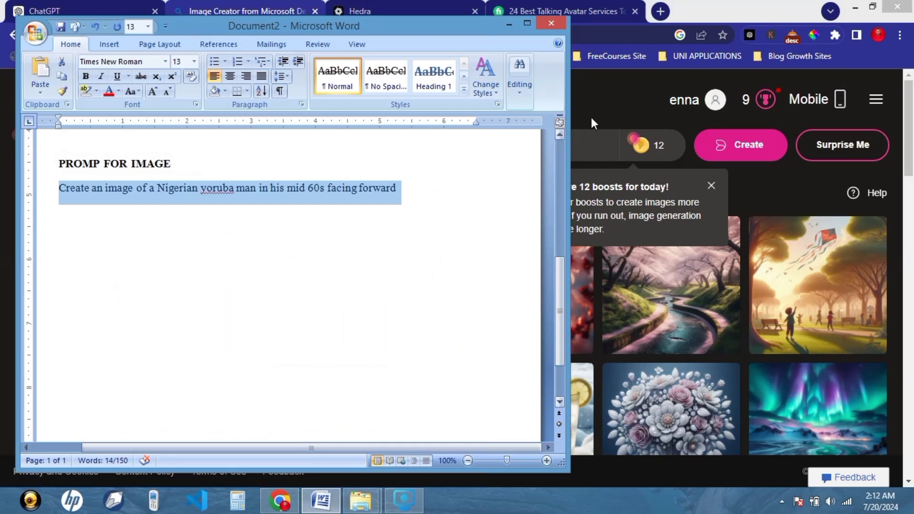
pyautogui.click(621, 94)
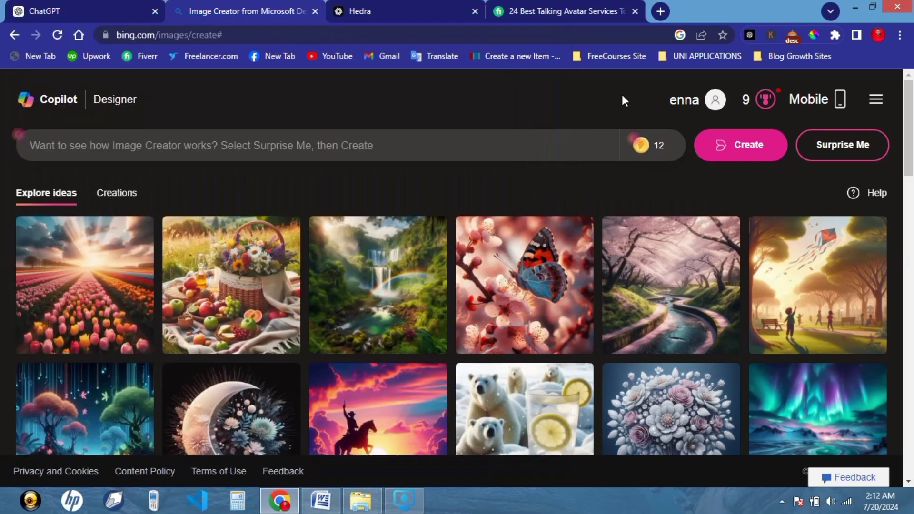
# Step: Paste the Yoruba man prompt into Image Creator's description box and create the portraits
pyautogui.click(280, 141)
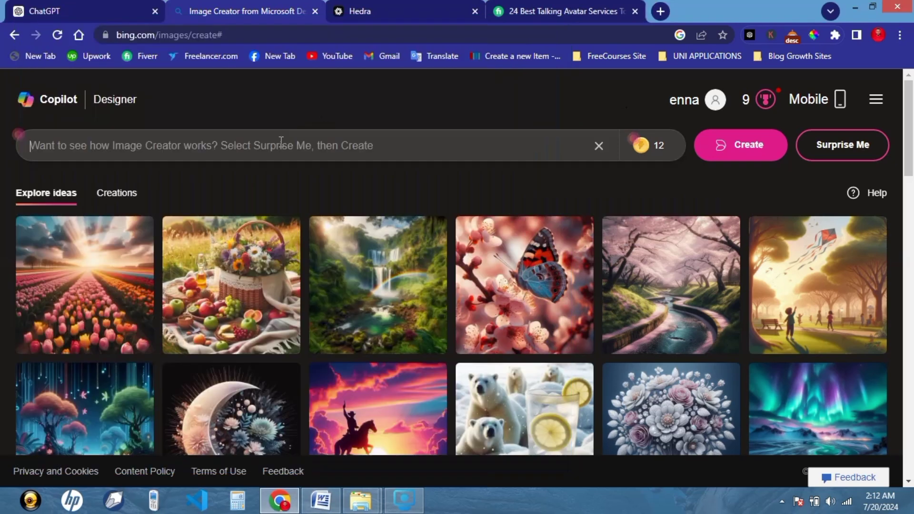
pyautogui.write('Create an image of a Nigerian yoruba man in his mid-60s facing forward')
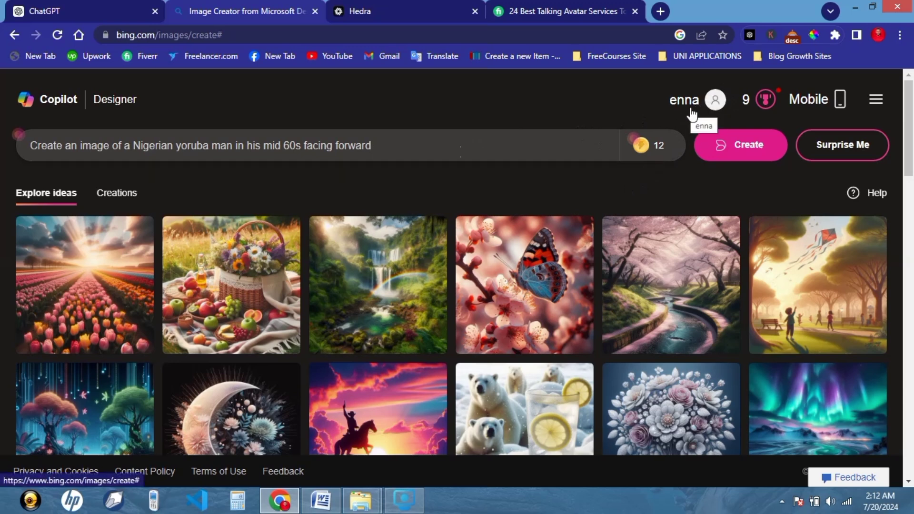
pyautogui.click(741, 151)
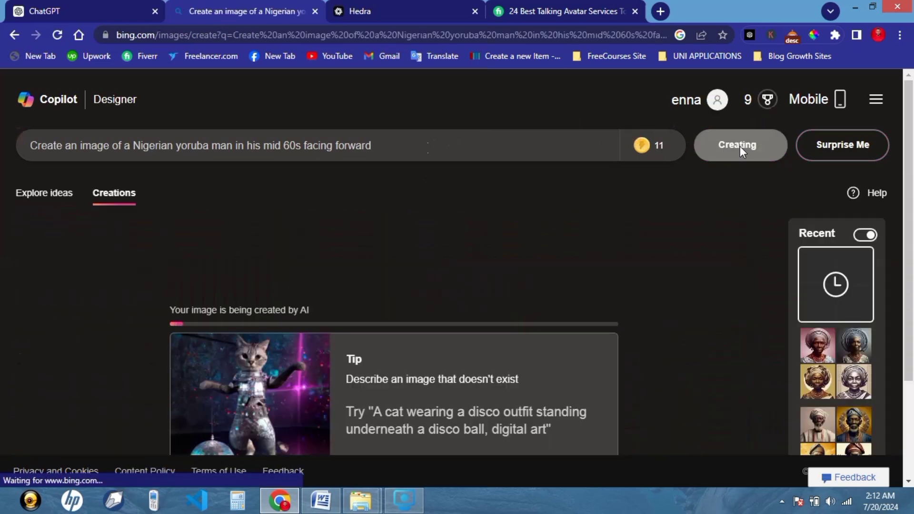
pyautogui.moveTo(908, 140); pyautogui.dragTo(912, 162)
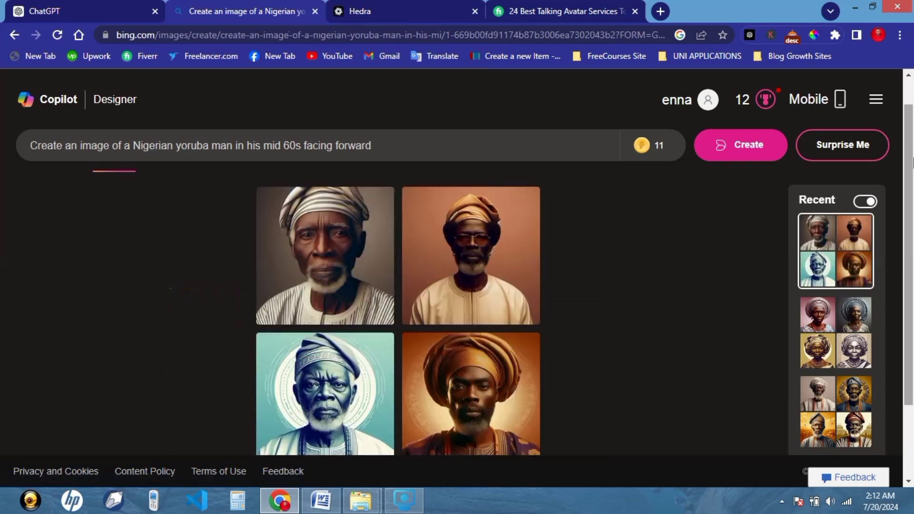
# Step: Save the first Yoruba portrait as 3.jpg in Downloads, then switch to the Hedra tab
pyautogui.moveTo(912, 162)
pyautogui.mouseDown()
pyautogui.moveTo(912, 236)
pyautogui.moveTo(912, 171)
pyautogui.mouseUp()
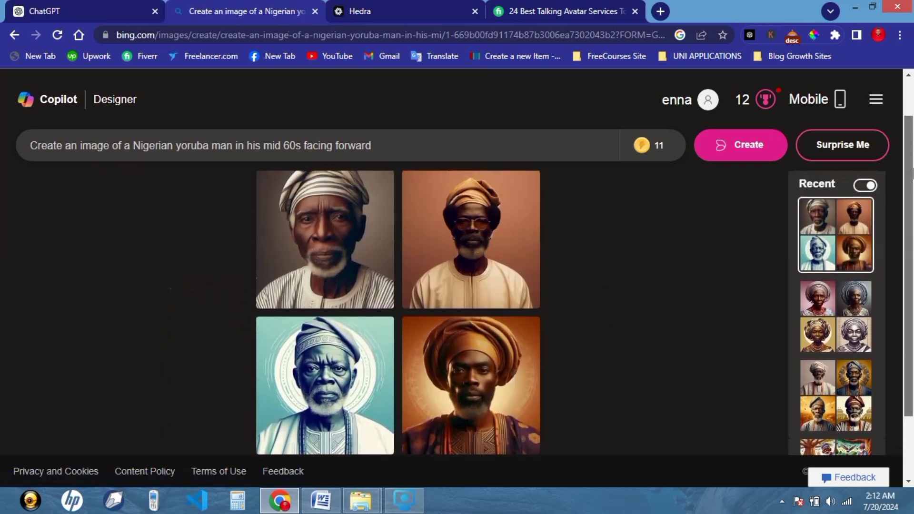
pyautogui.scroll(-2, 446, 208)
pyautogui.scroll(1, 445, 208)
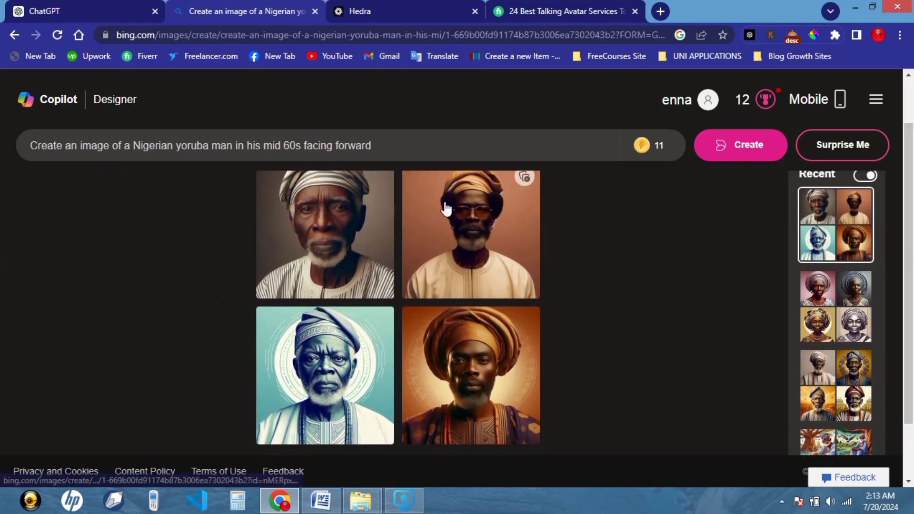
pyautogui.rightClick(356, 247)
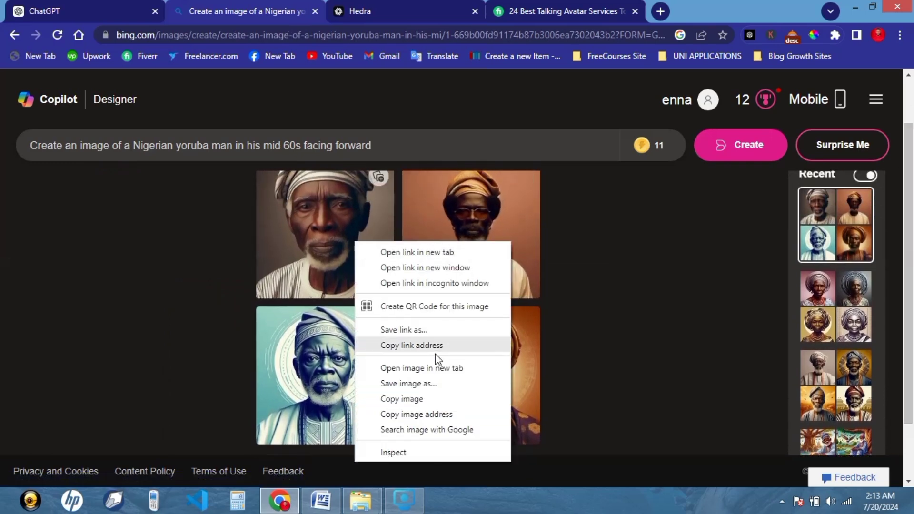
pyautogui.click(422, 386)
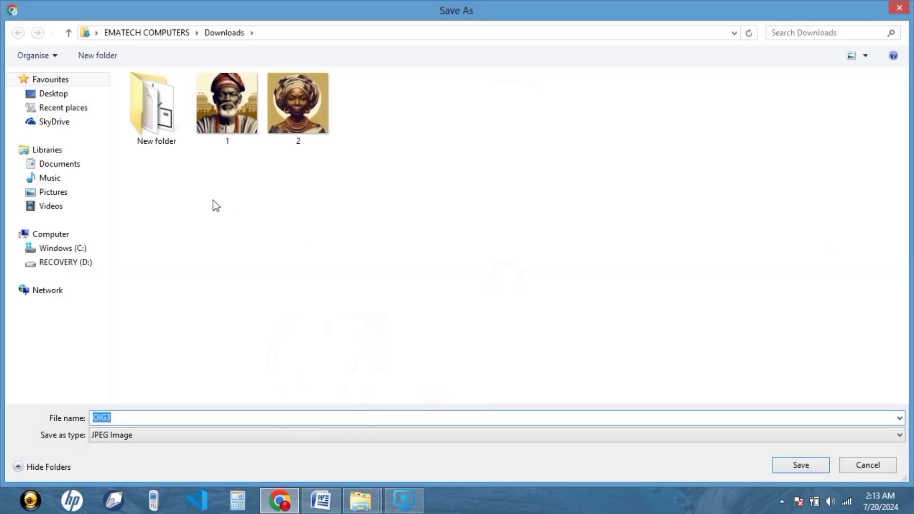
pyautogui.write('3')
pyautogui.press('Return')
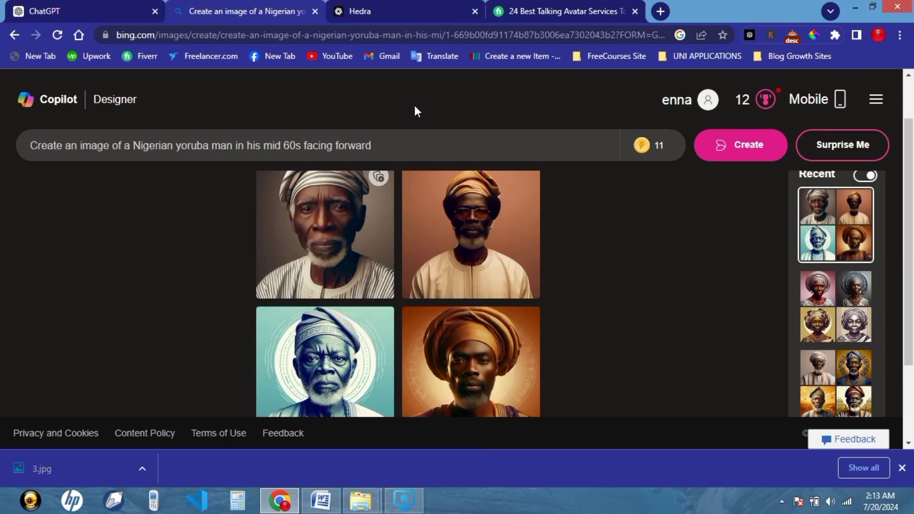
pyautogui.click(392, 5)
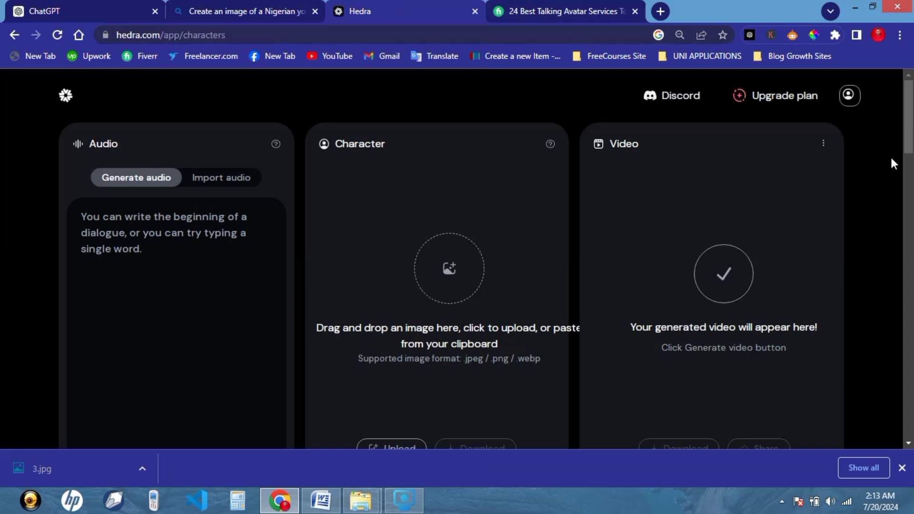
pyautogui.moveTo(909, 158); pyautogui.dragTo(909, 267)
pyautogui.moveTo(909, 224); pyautogui.dragTo(909, 116)
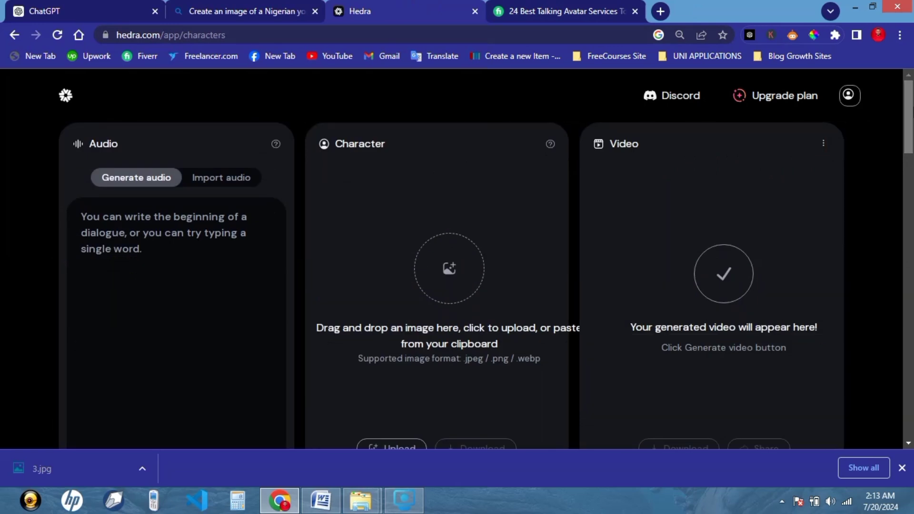
pyautogui.scroll(-5, 457, 262)
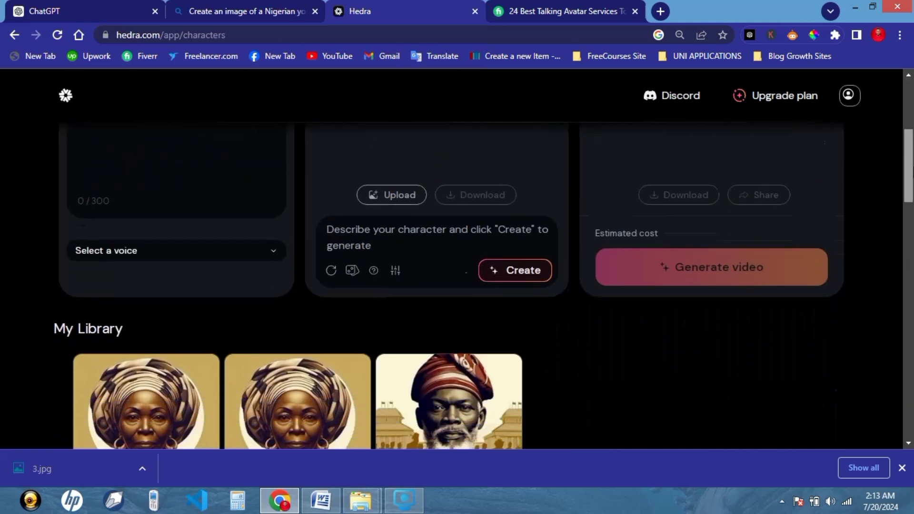
pyautogui.moveTo(909, 168); pyautogui.dragTo(910, 130)
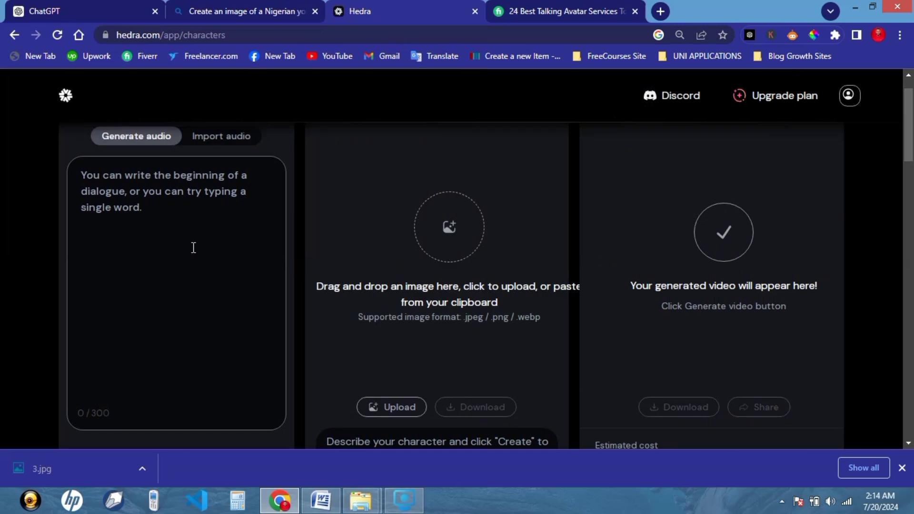
# Step: Select the encouragement script paragraph under the script prompt in Word, then return to Hedra
pyautogui.click(328, 505)
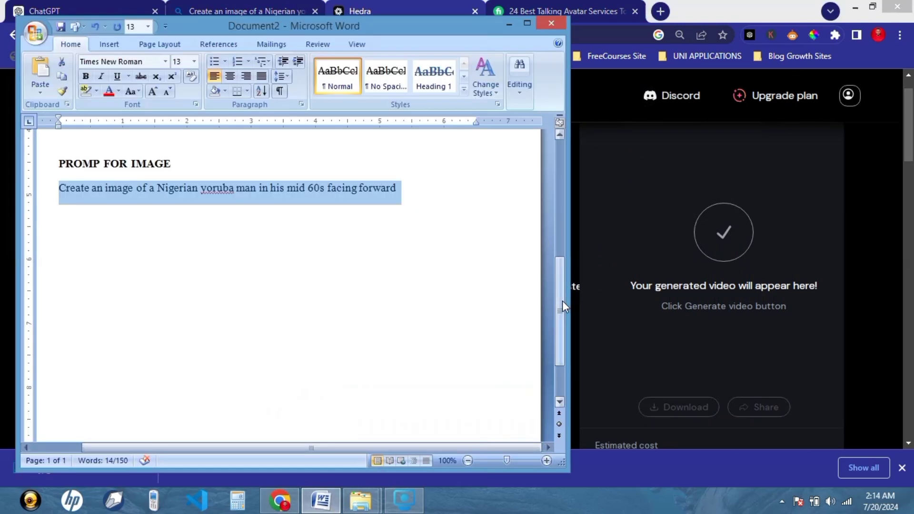
pyautogui.moveTo(562, 302); pyautogui.dragTo(554, 213)
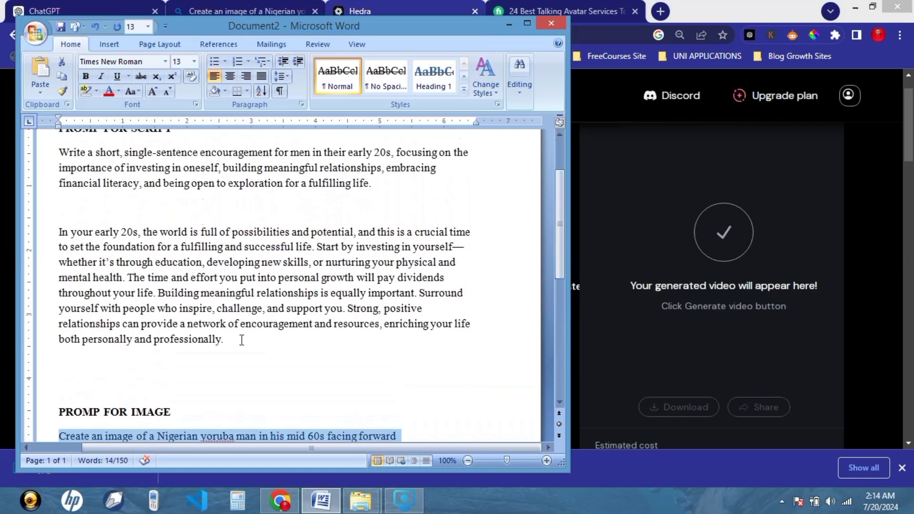
pyautogui.moveTo(234, 341); pyautogui.dragTo(57, 231)
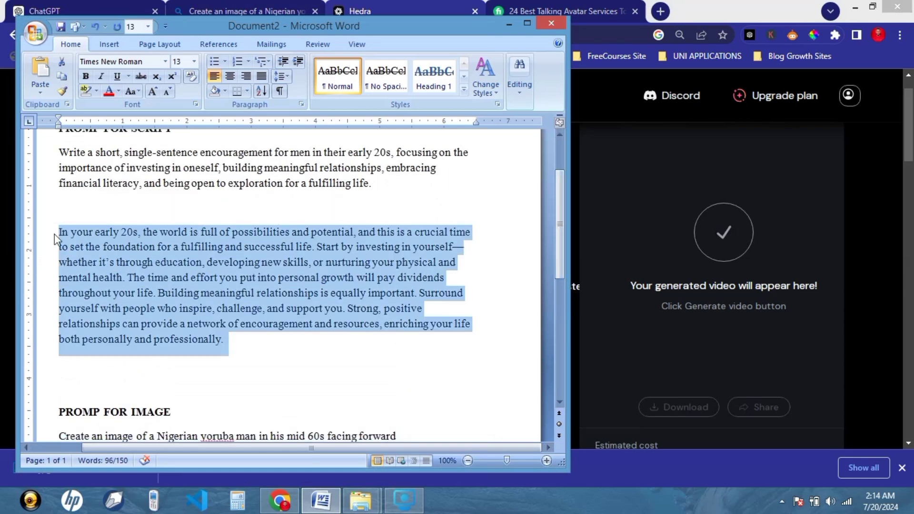
pyautogui.click(420, 4)
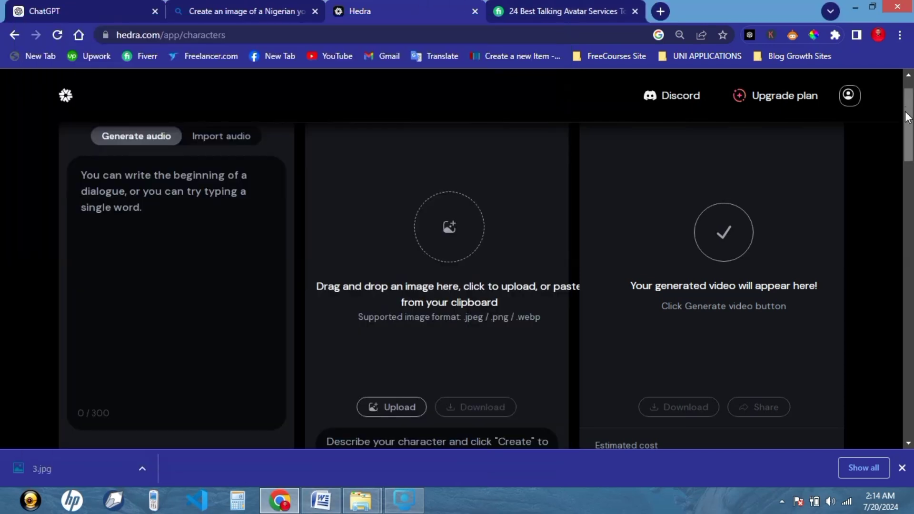
# Step: Check the Hedra account's plan and credit usage in the profile menu
pyautogui.scroll(1, 908, 80)
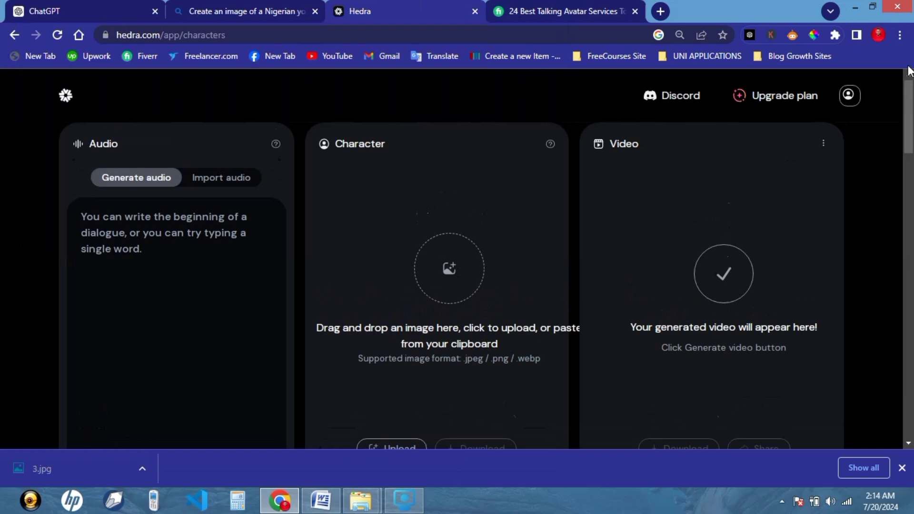
pyautogui.click(847, 100)
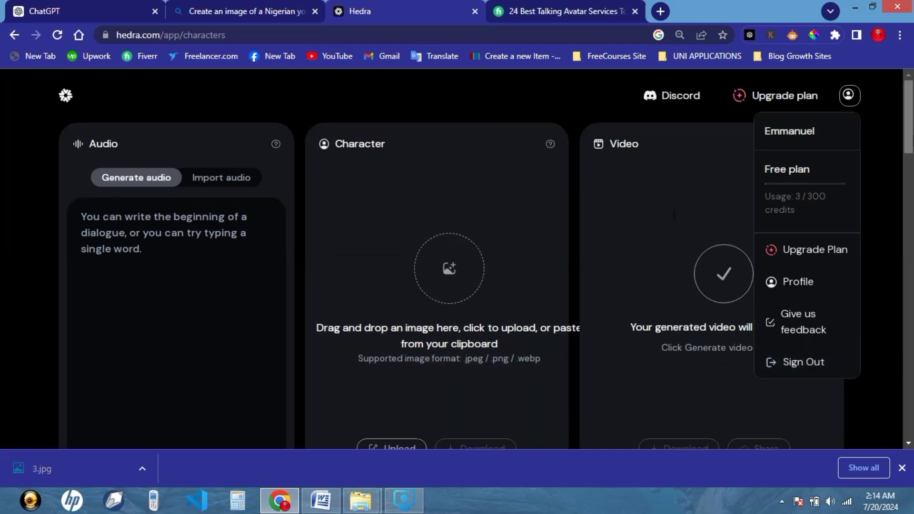
pyautogui.press('Escape')
pyautogui.scroll(-3, 484, 274)
pyautogui.scroll(3, 484, 274)
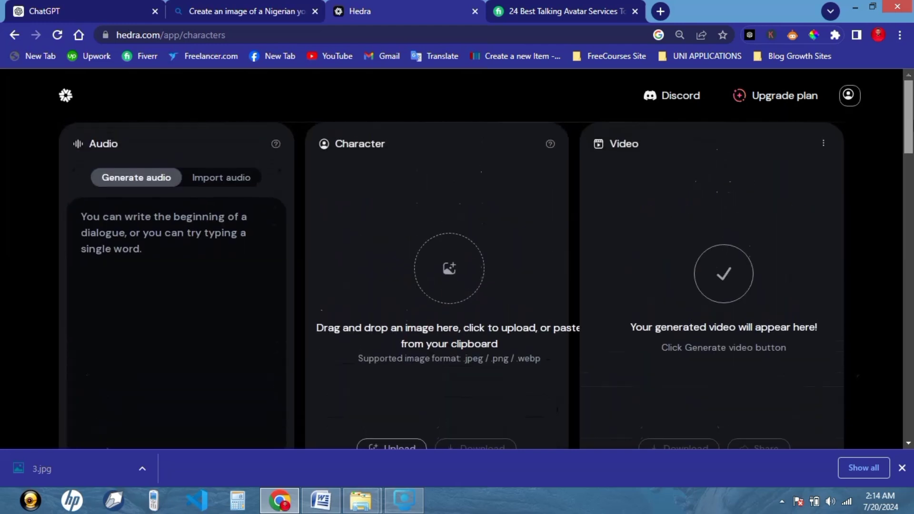
pyautogui.scroll(-1, 484, 274)
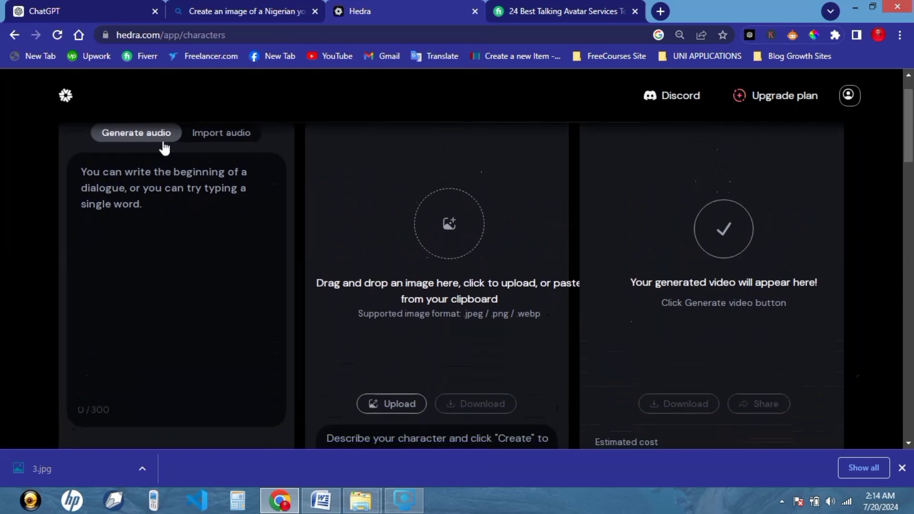
# Step: Close the downloads bar and paste the script into the audio dialogue box
pyautogui.click(172, 175)
pyautogui.click(902, 468)
pyautogui.click(139, 254)
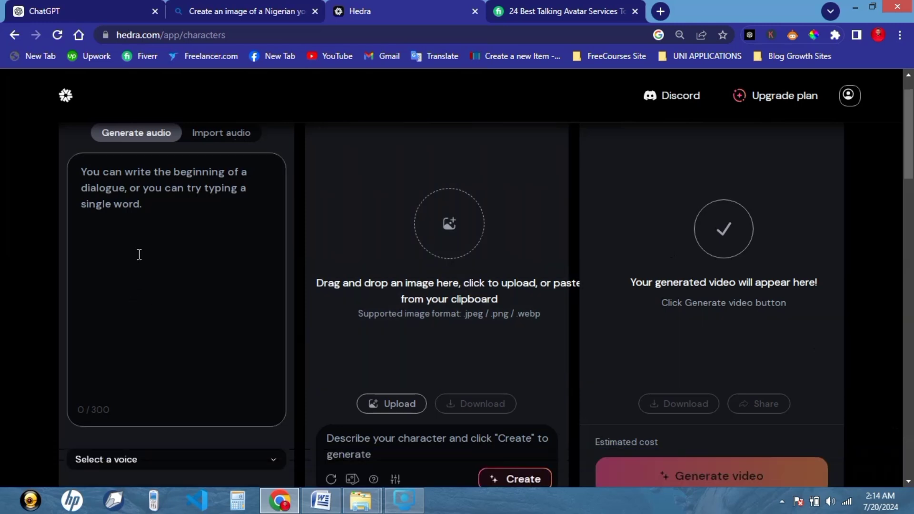
pyautogui.write('In your early 20s, the world is full of possibilities and potential, and this is a crucial time to set the foundation for a fulfilling and successful life. Start by investing in yourself—whether it’s through education, developing new skills, or nurturing your physical and mental health. The time and')
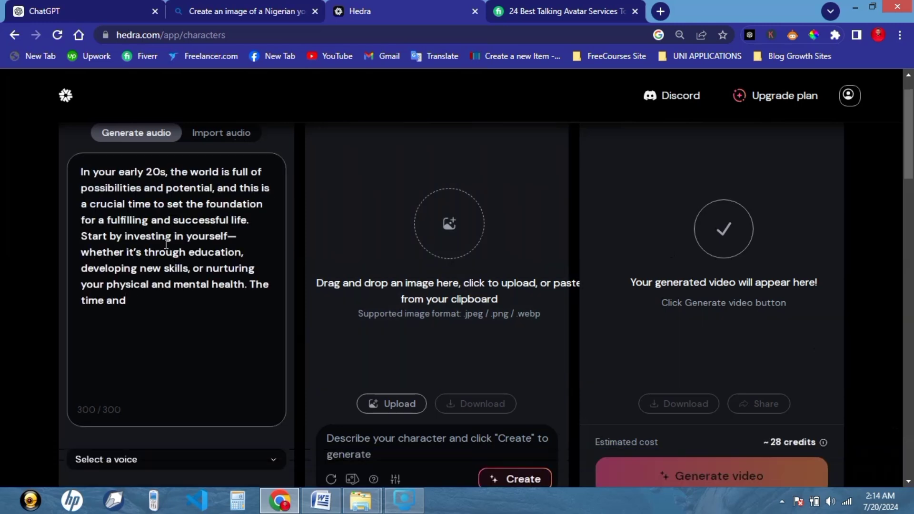
# Step: Choose Ryan as the voice for the 300-character encouragement script
pyautogui.scroll(-2, 909, 183)
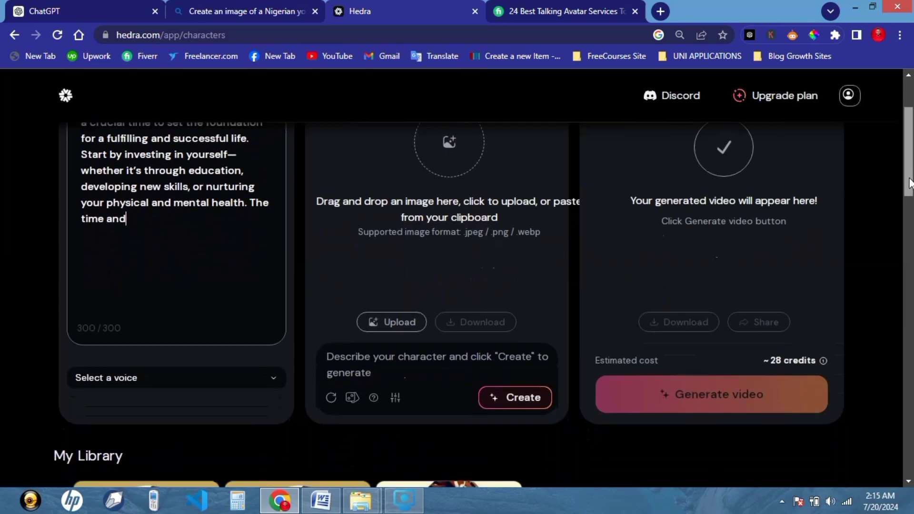
pyautogui.scroll(1, 909, 183)
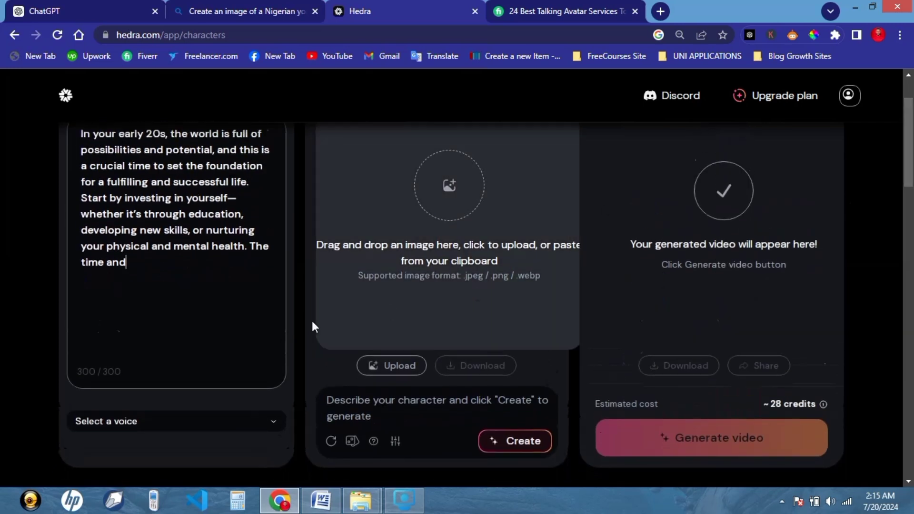
pyautogui.click(275, 426)
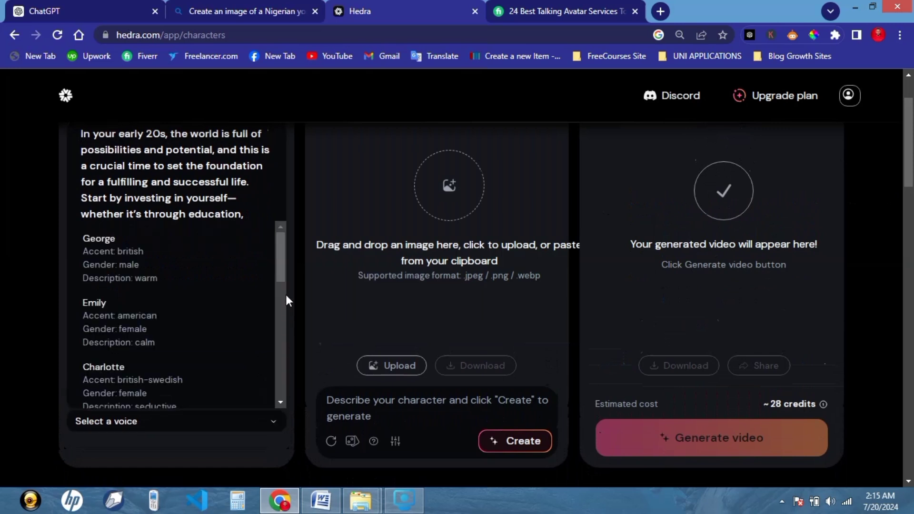
pyautogui.moveTo(281, 264); pyautogui.dragTo(282, 369)
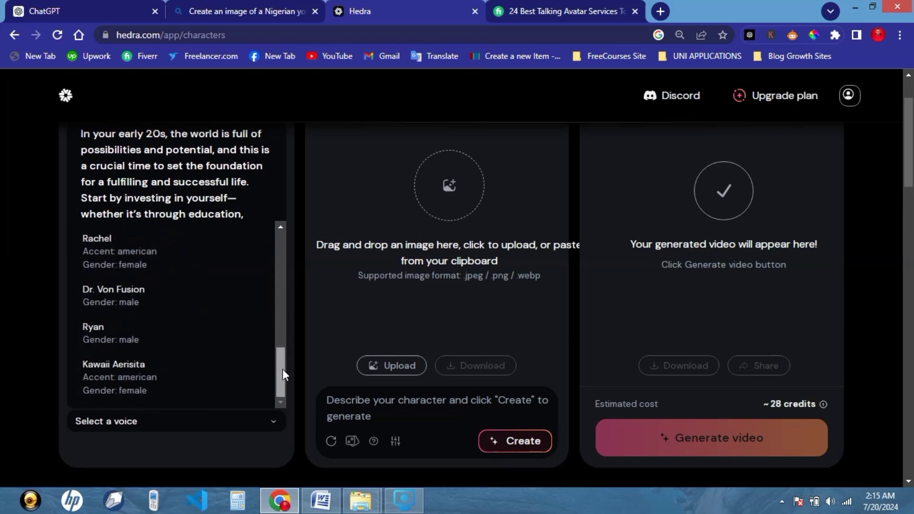
pyautogui.click(118, 337)
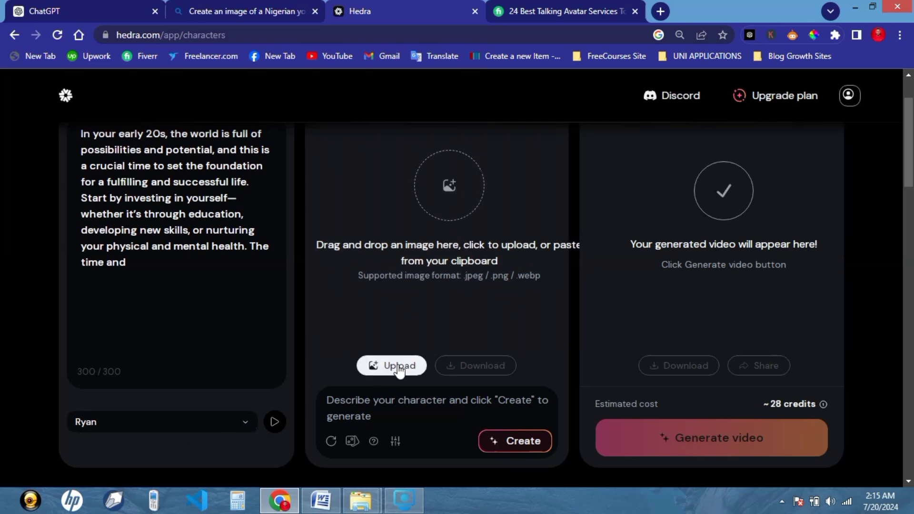
# Step: Upload portrait 3 of the elder in a striped cap from Downloads as the character
pyautogui.click(452, 190)
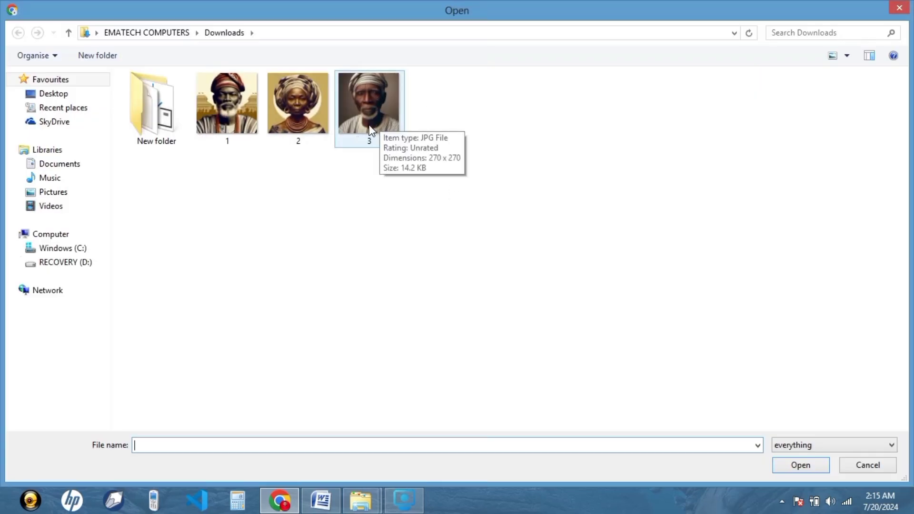
pyautogui.click(373, 111)
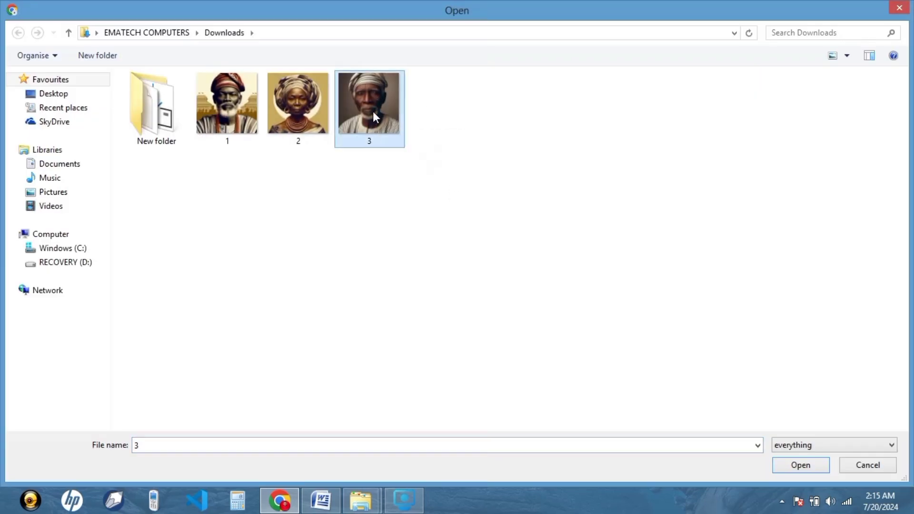
pyautogui.click(811, 467)
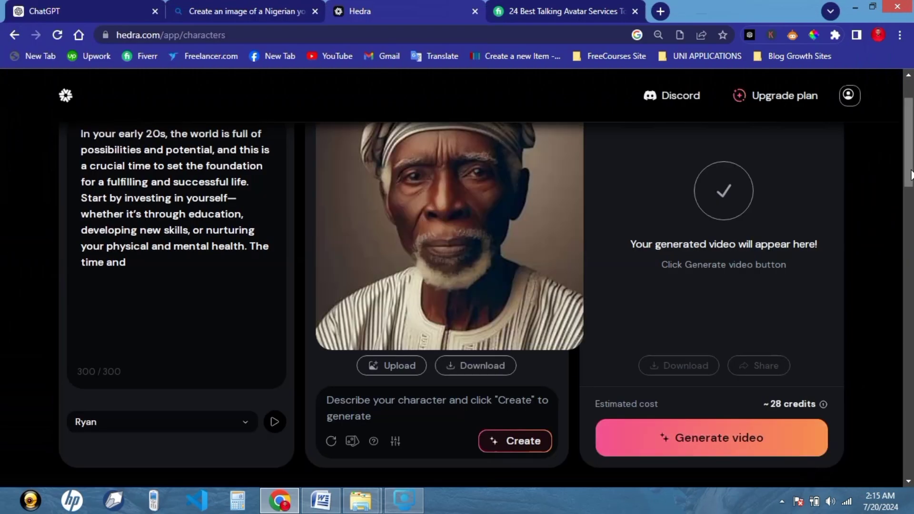
# Step: Review the character page settings and start generating the talking video
pyautogui.scroll(2, 895, 159)
pyautogui.scroll(-2, 894, 160)
pyautogui.scroll(-1, 894, 159)
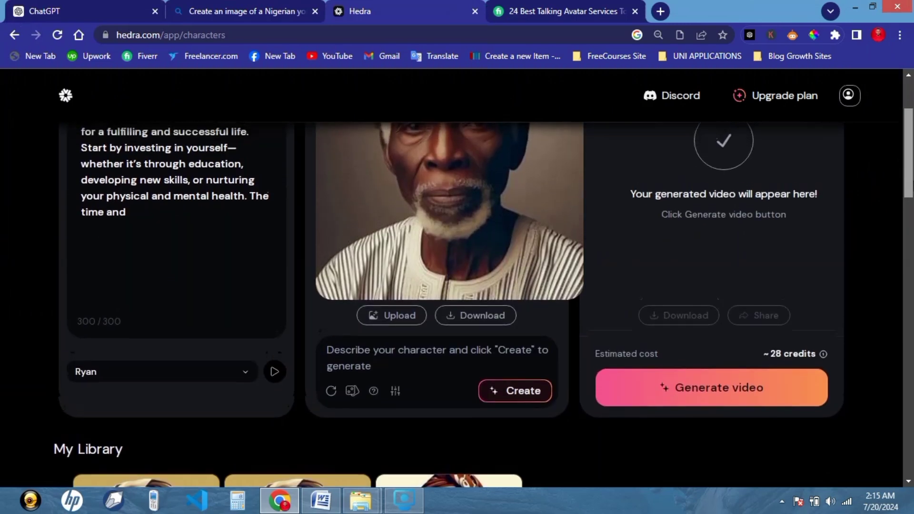
pyautogui.scroll(1, 483, 294)
pyautogui.scroll(-1, 483, 294)
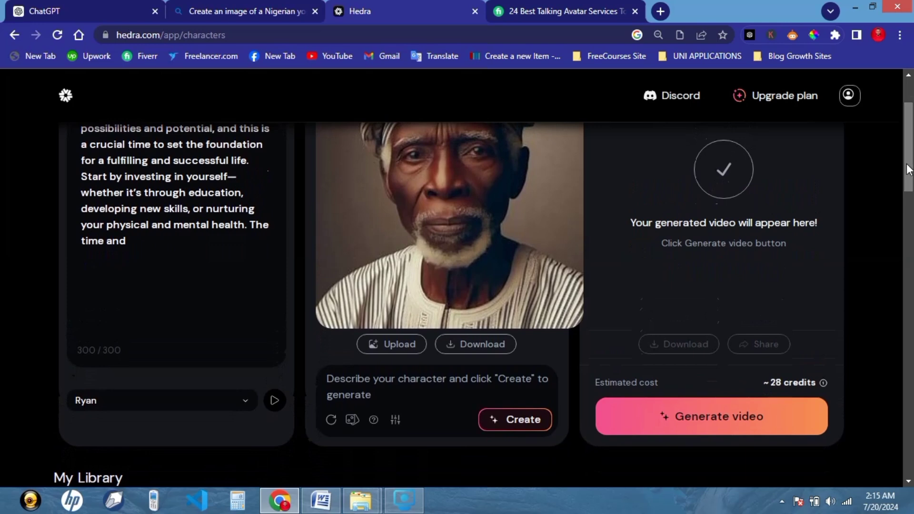
pyautogui.moveTo(910, 165); pyautogui.dragTo(910, 138)
pyautogui.scroll(-3, 762, 333)
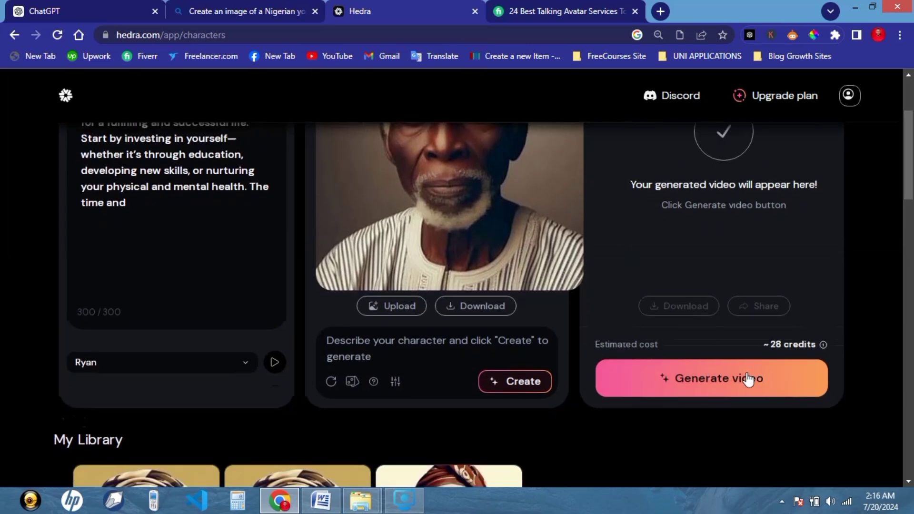
pyautogui.click(713, 380)
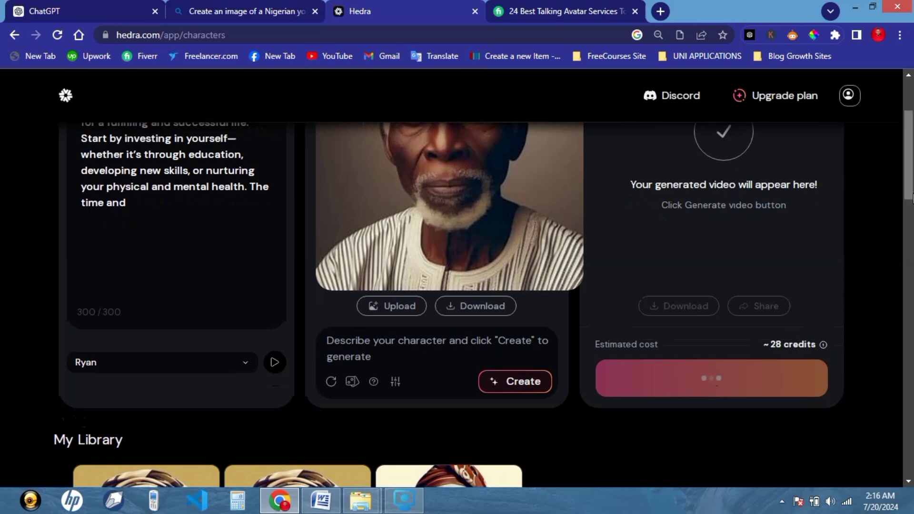
# Step: Scroll the page while the video generation job waits in the queue
pyautogui.scroll(2, 908, 158)
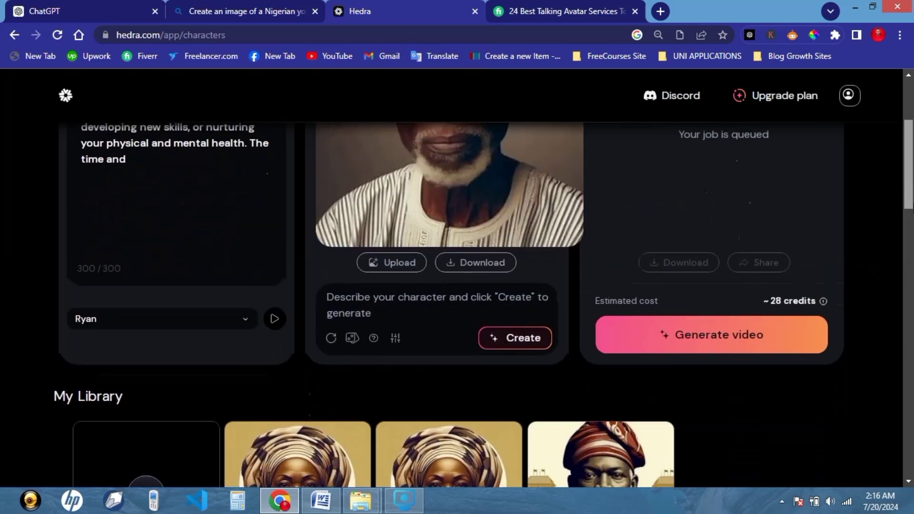
pyautogui.scroll(-3, 480, 305)
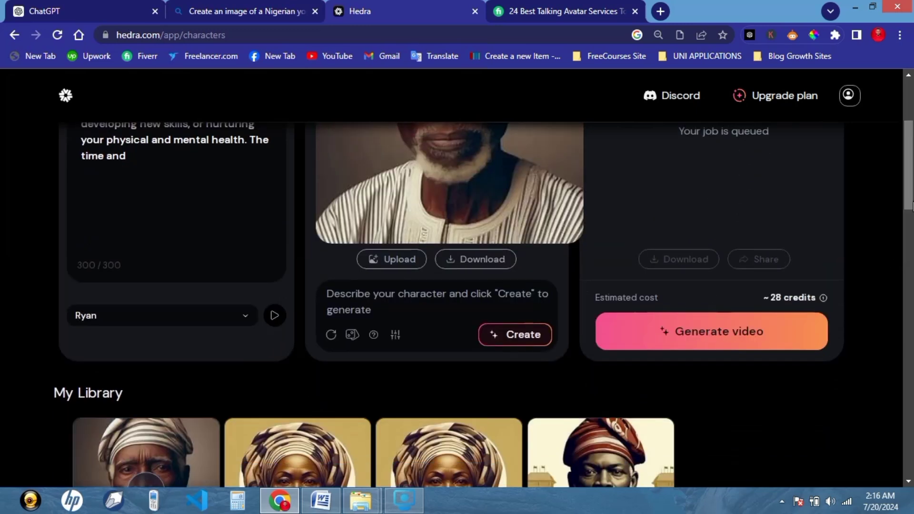
pyautogui.scroll(2, 480, 304)
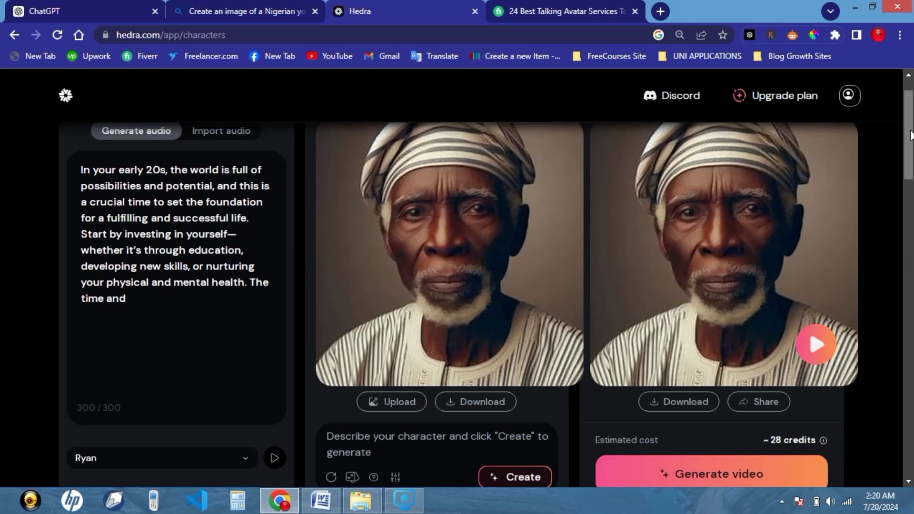
# Step: Play the finished video preview of the elder and check the system sound volume
pyautogui.scroll(1, 909, 136)
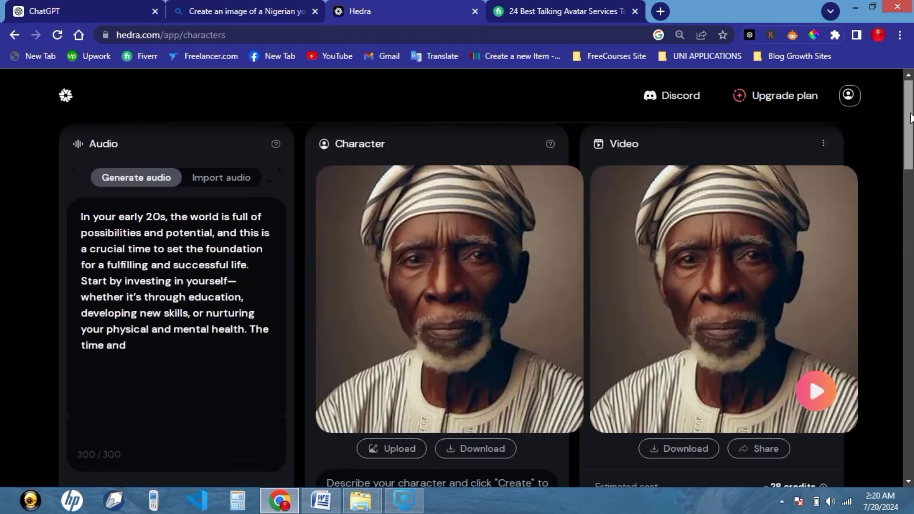
pyautogui.click(816, 391)
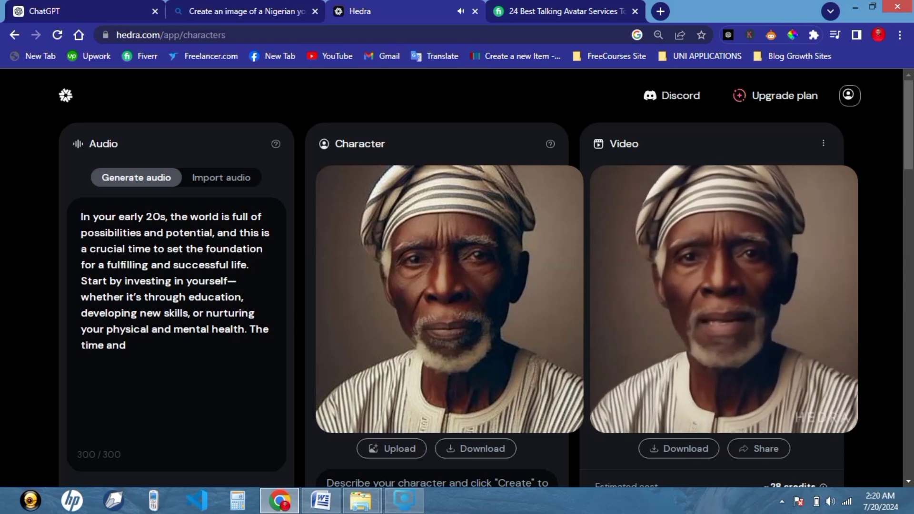
pyautogui.click(831, 504)
pyautogui.click(831, 504)
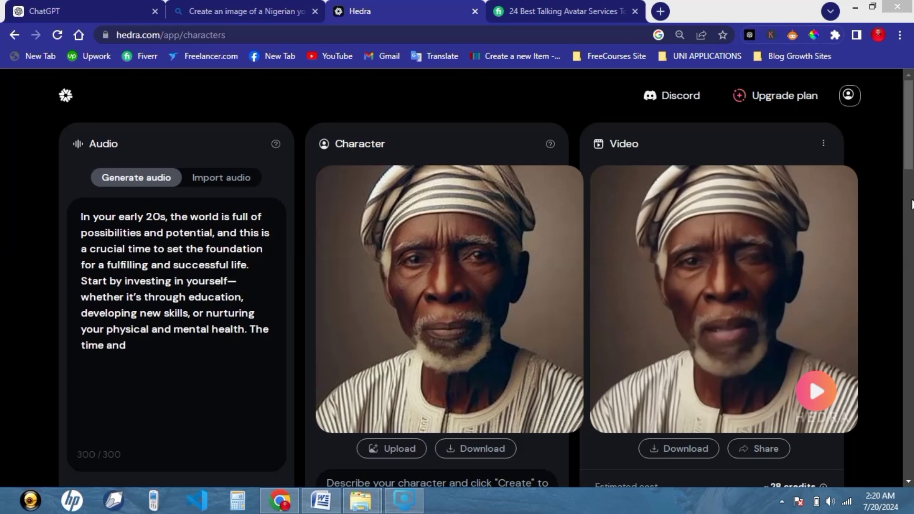
pyautogui.moveTo(911, 157); pyautogui.dragTo(910, 137)
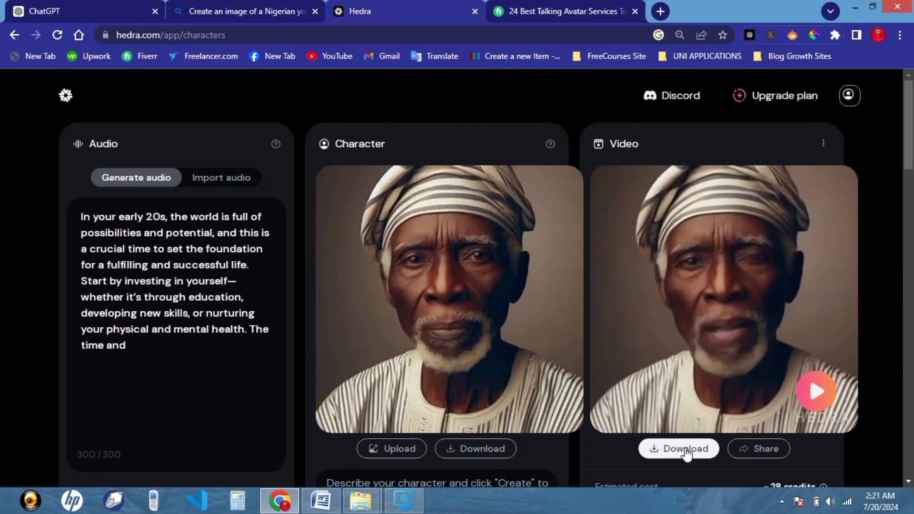
# Step: Download the talking video as an MP4 and show it in the Downloads folder
pyautogui.click(686, 450)
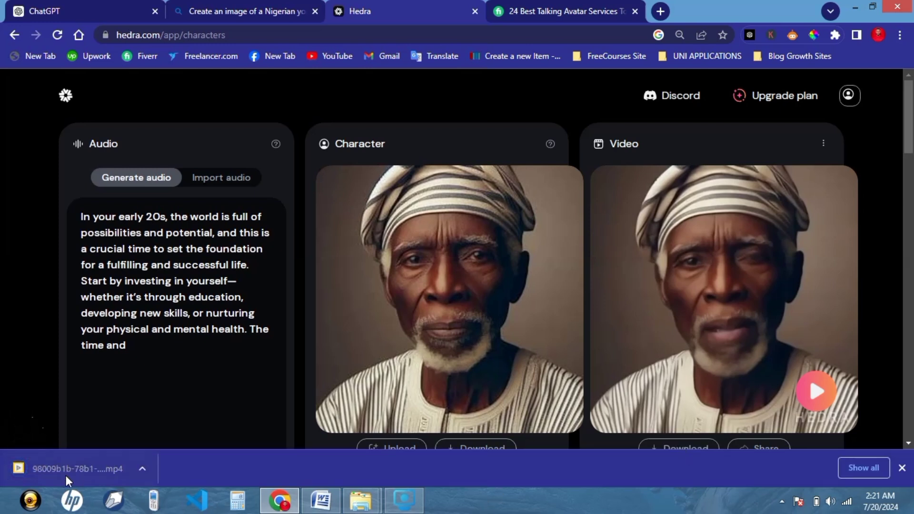
pyautogui.click(870, 468)
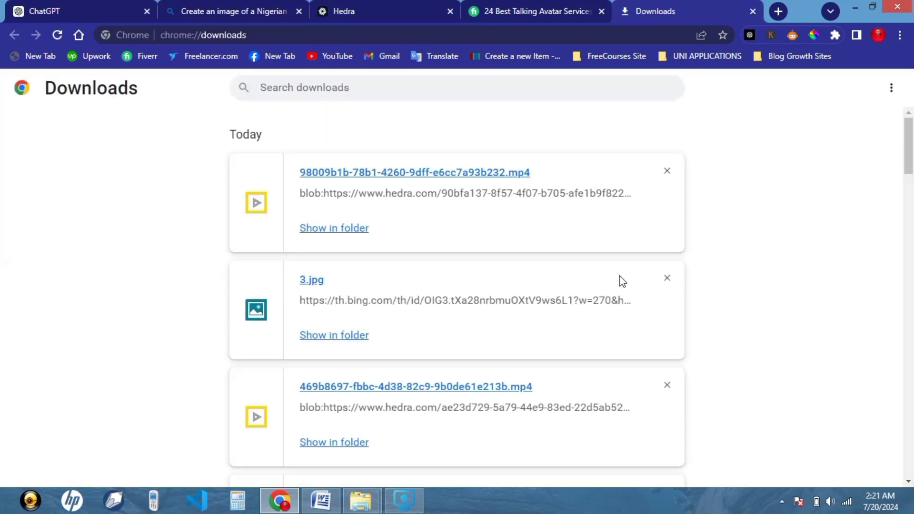
pyautogui.click(338, 230)
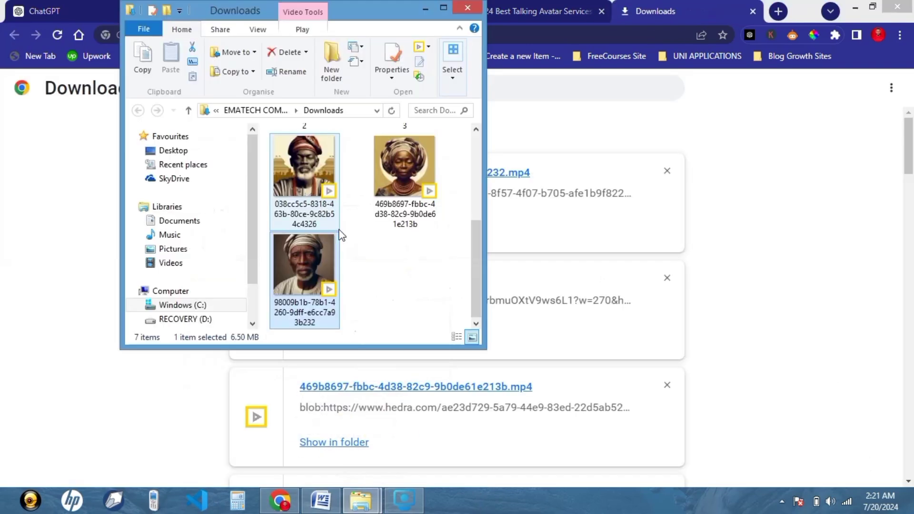
# Step: Play the MP4 in Media Player, pause at 00:14, then close the player, folder and downloads tab
pyautogui.doubleClick(298, 279)
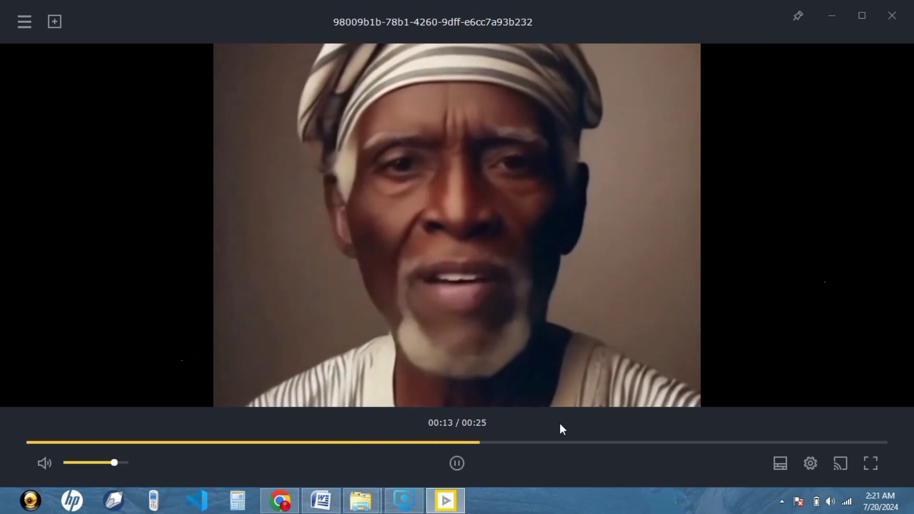
pyautogui.click(457, 465)
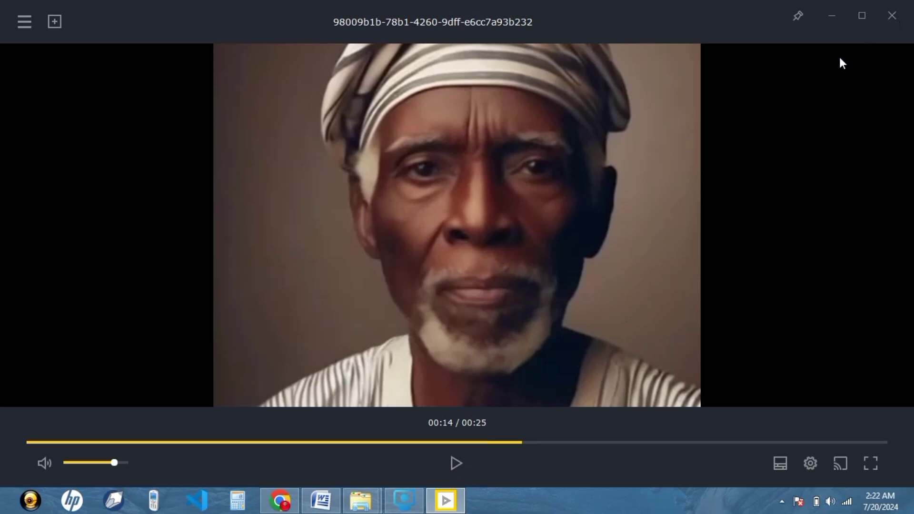
pyautogui.click(892, 22)
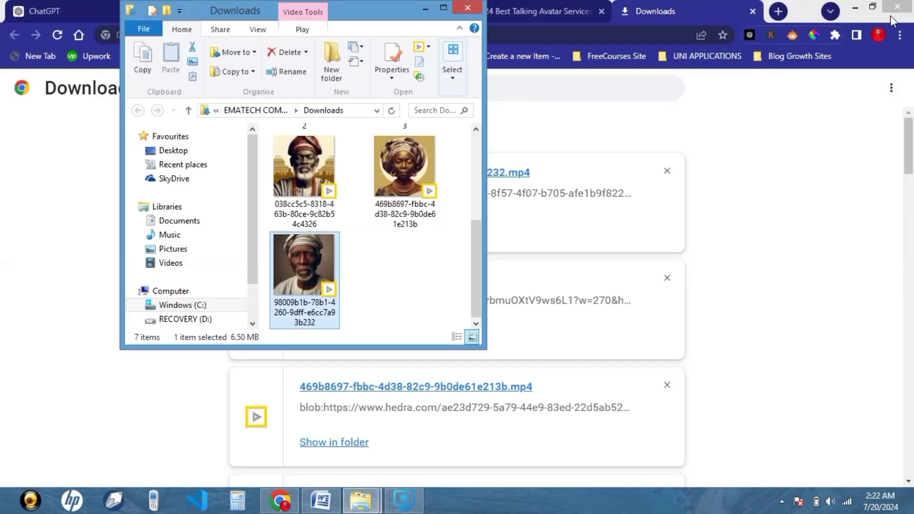
pyautogui.click(466, 10)
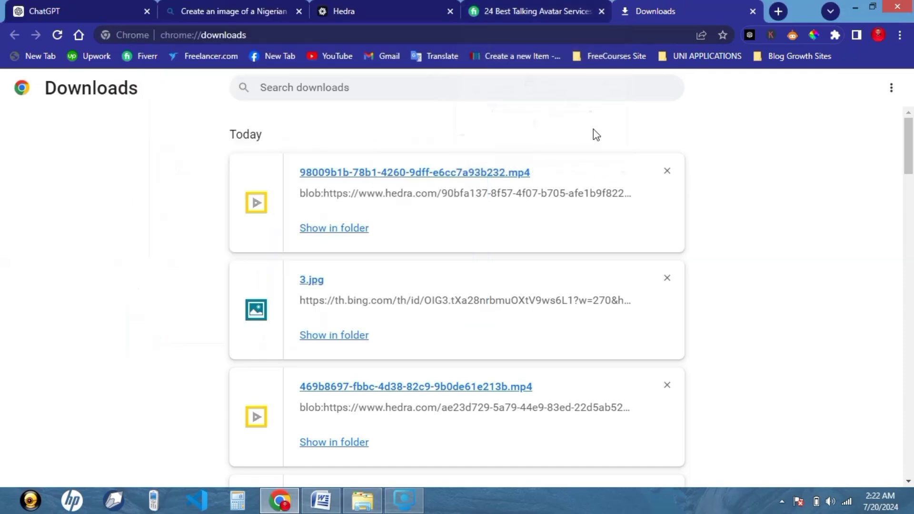
pyautogui.click(754, 11)
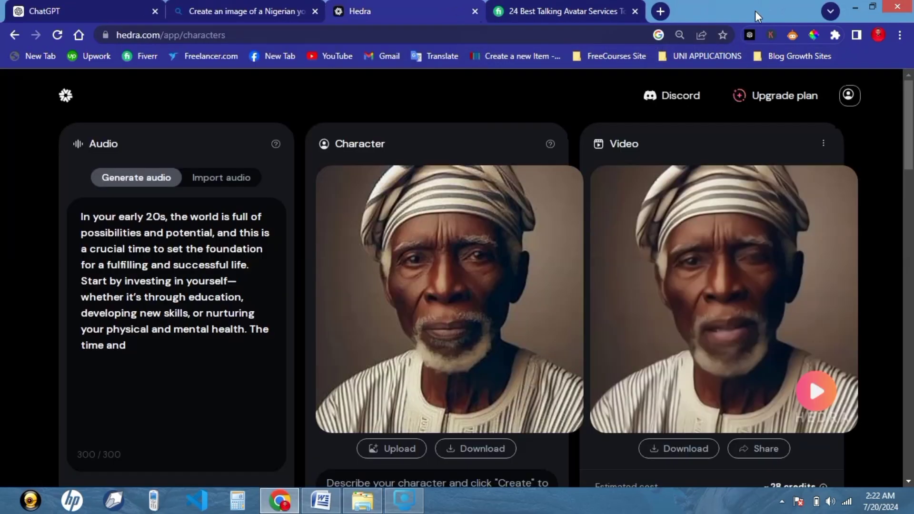